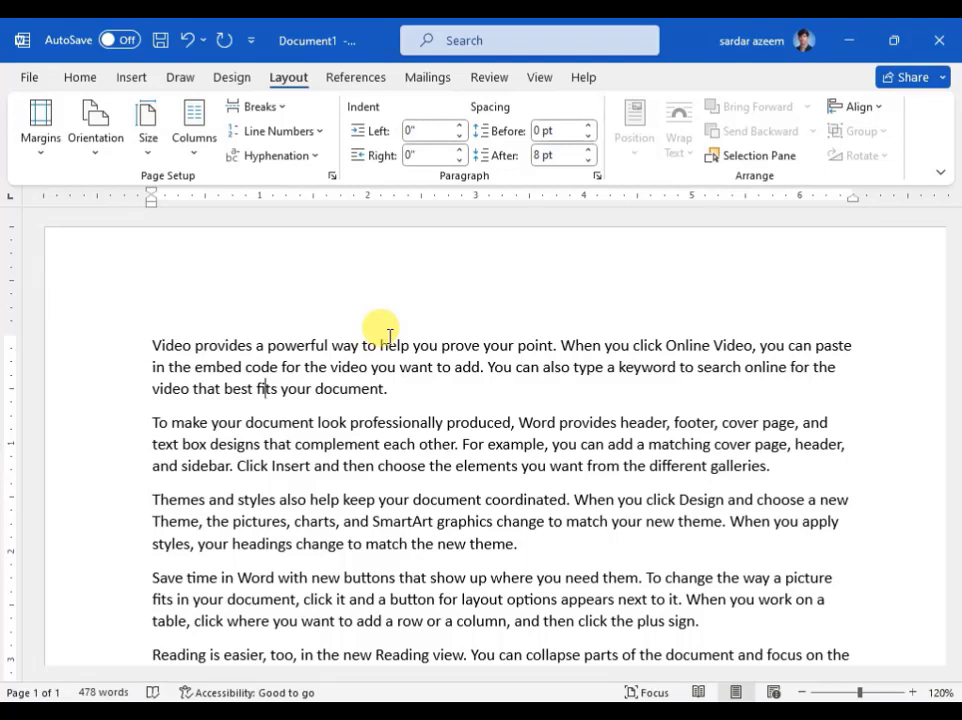
Step: Extend the document by pasting more copies of the "Save time in Word" and "Reading is easier" paragraphs at its end
click(801, 692)
click(801, 692)
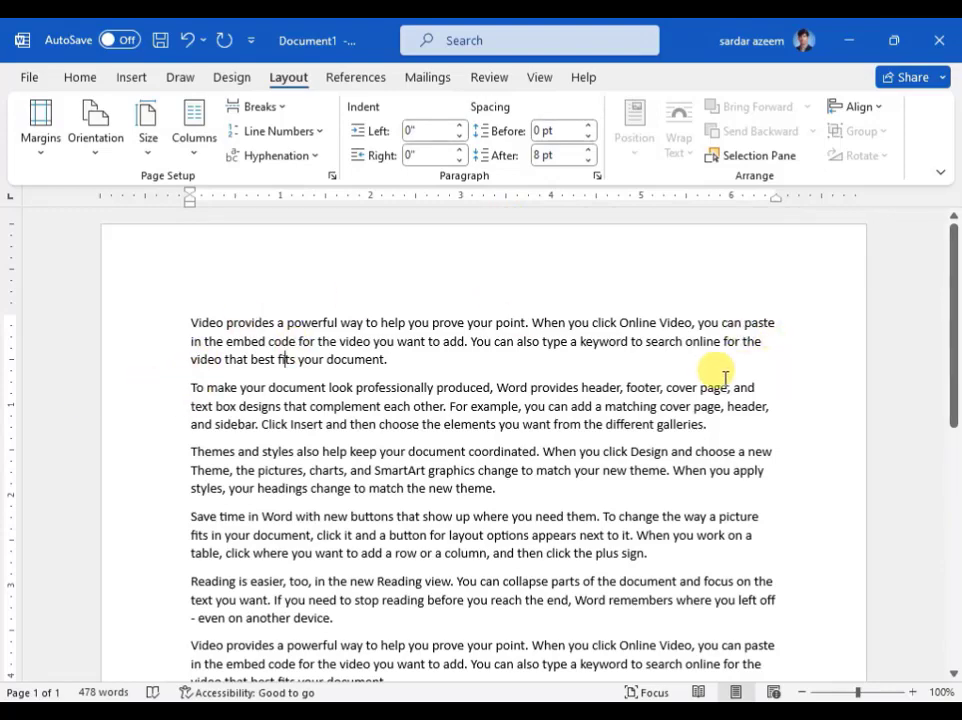
scroll(492, 395, down, 5)
scroll(492, 398, down, 5)
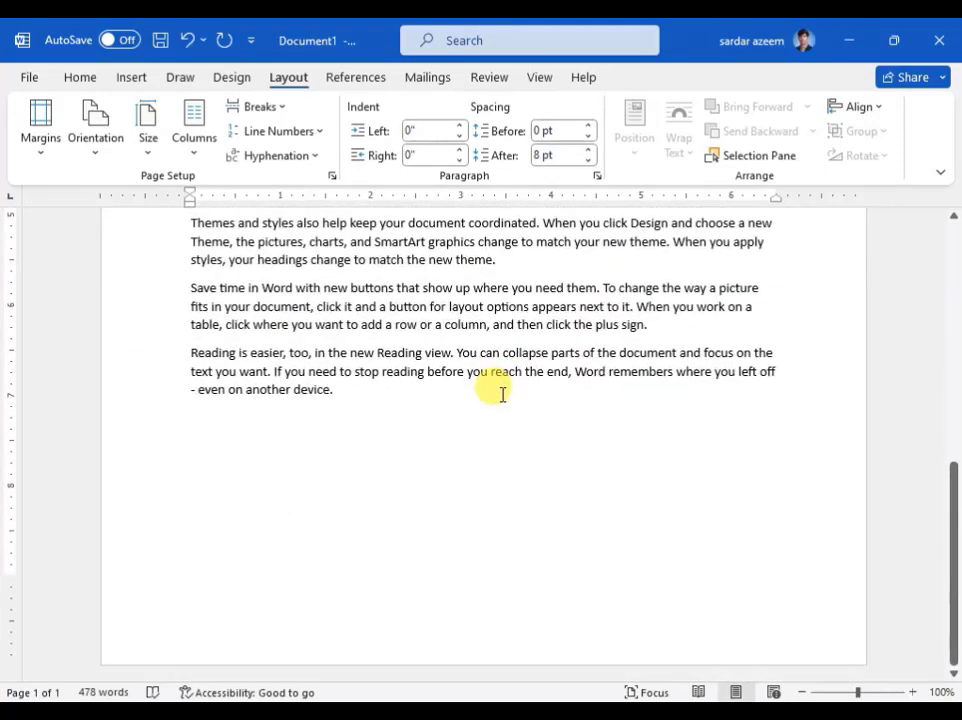
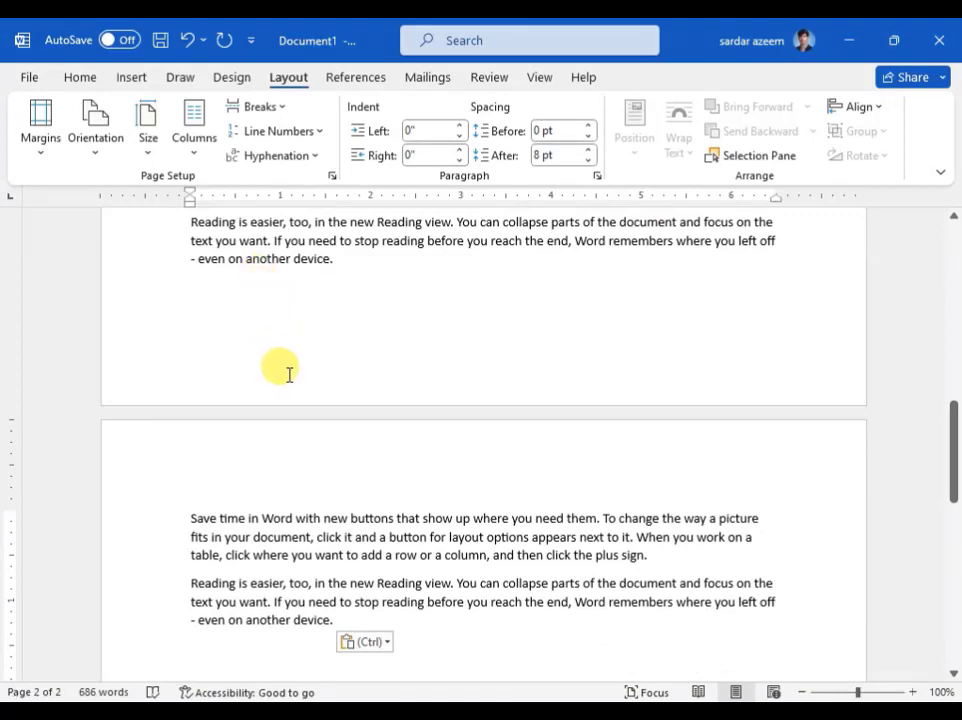
scroll(285, 372, down, 5)
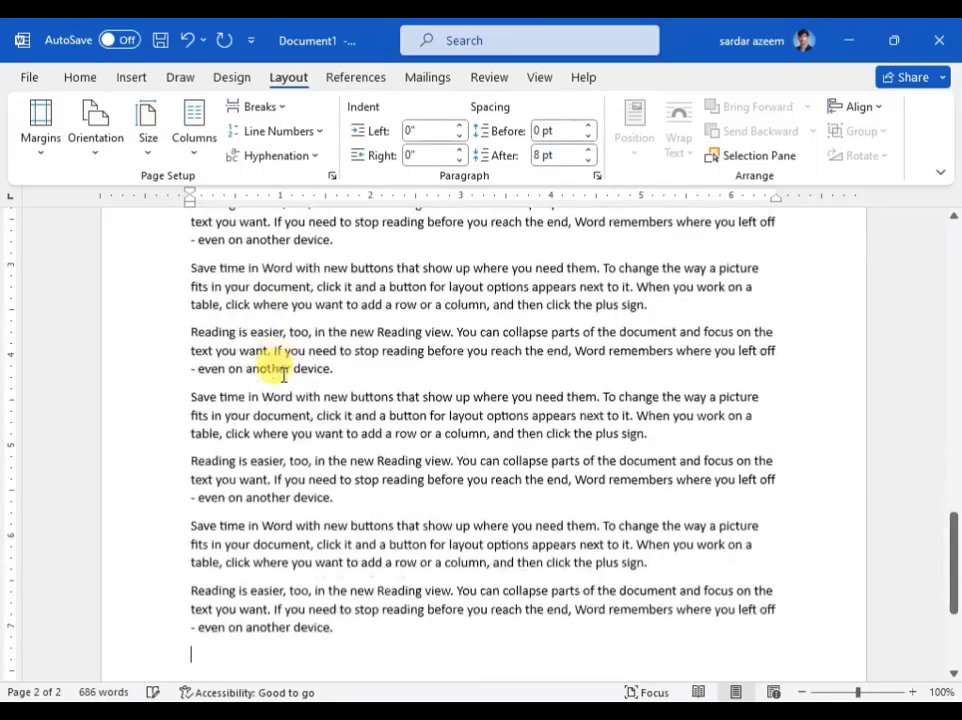
scroll(284, 372, up, 5)
key(ctrl+v)
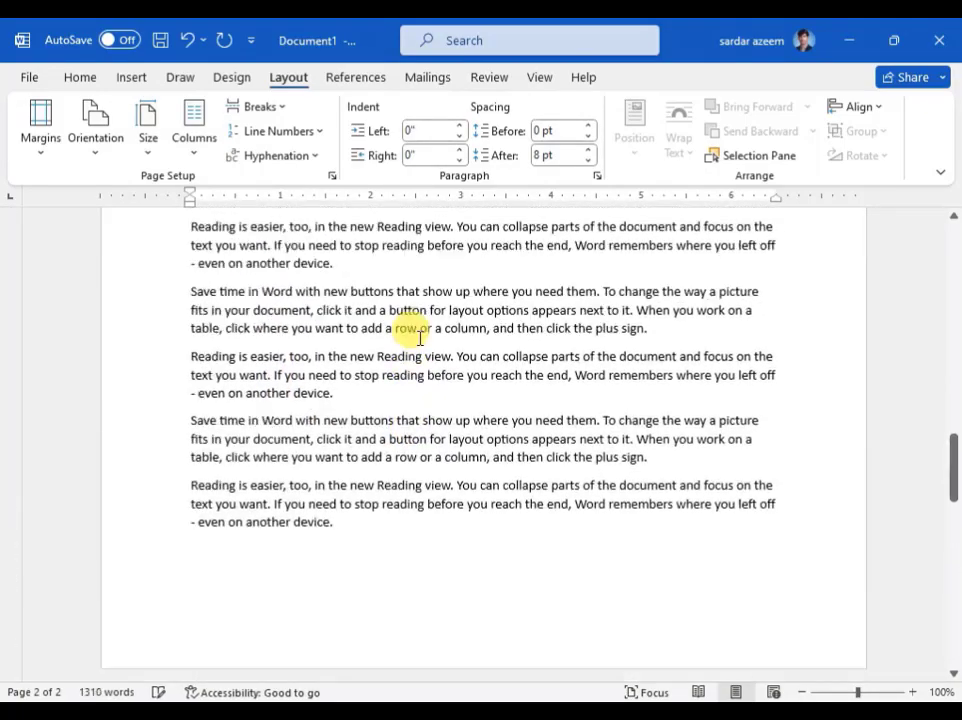
Step: Apply the Narrow margin preset (0.5" on all sides) to the document and review how the text reflows across the pages
scroll(419, 337, up, 10)
scroll(419, 337, up, 2)
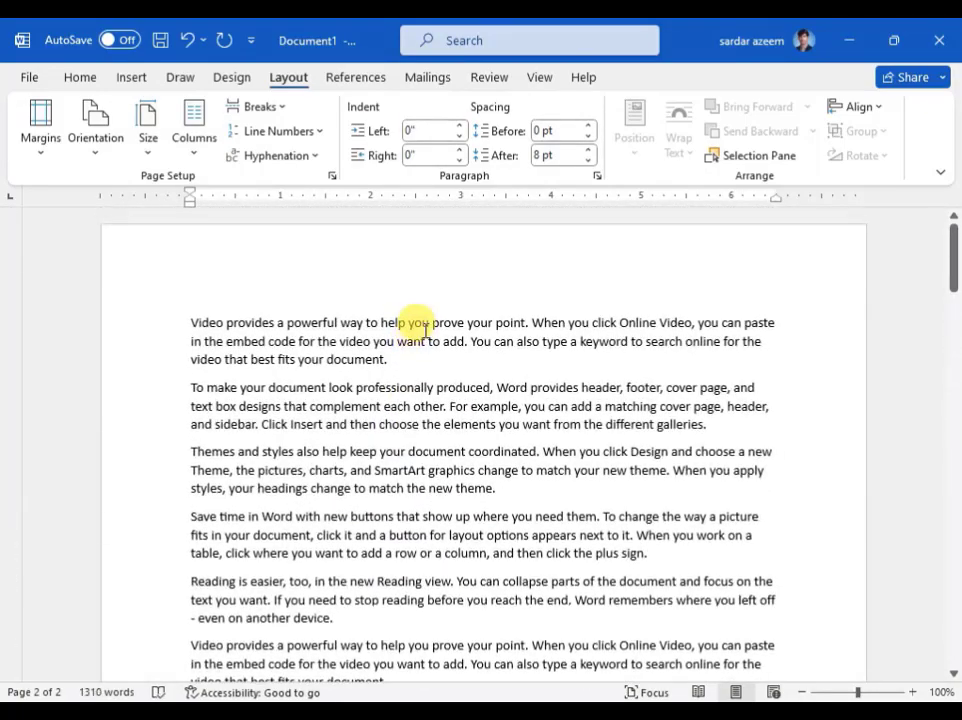
click(42, 140)
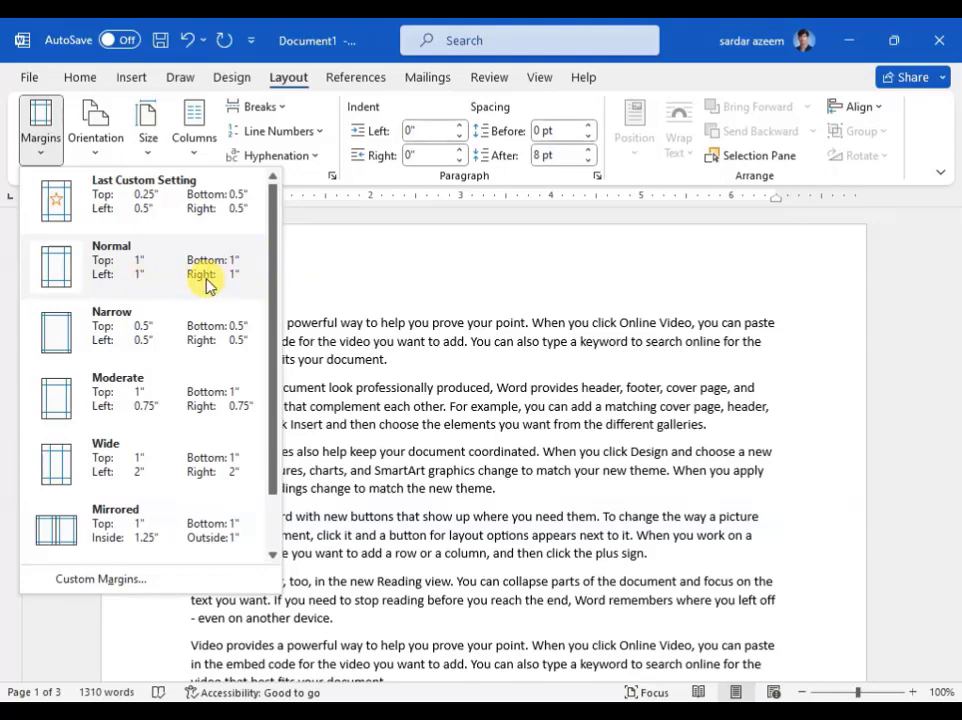
click(132, 336)
scroll(368, 397, up, 20)
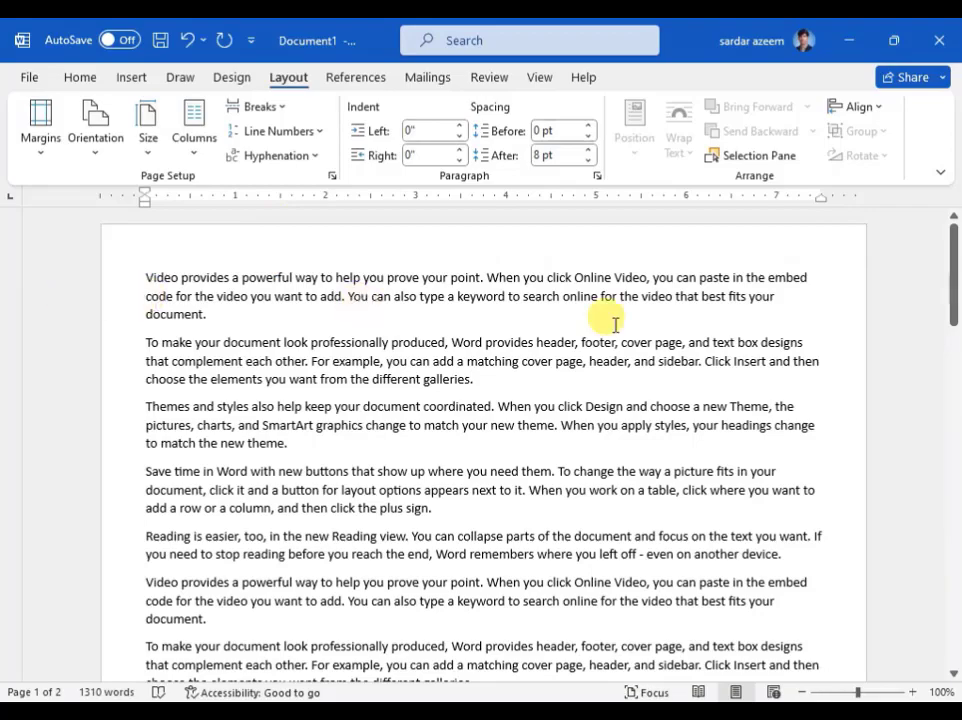
scroll(451, 408, down, 12)
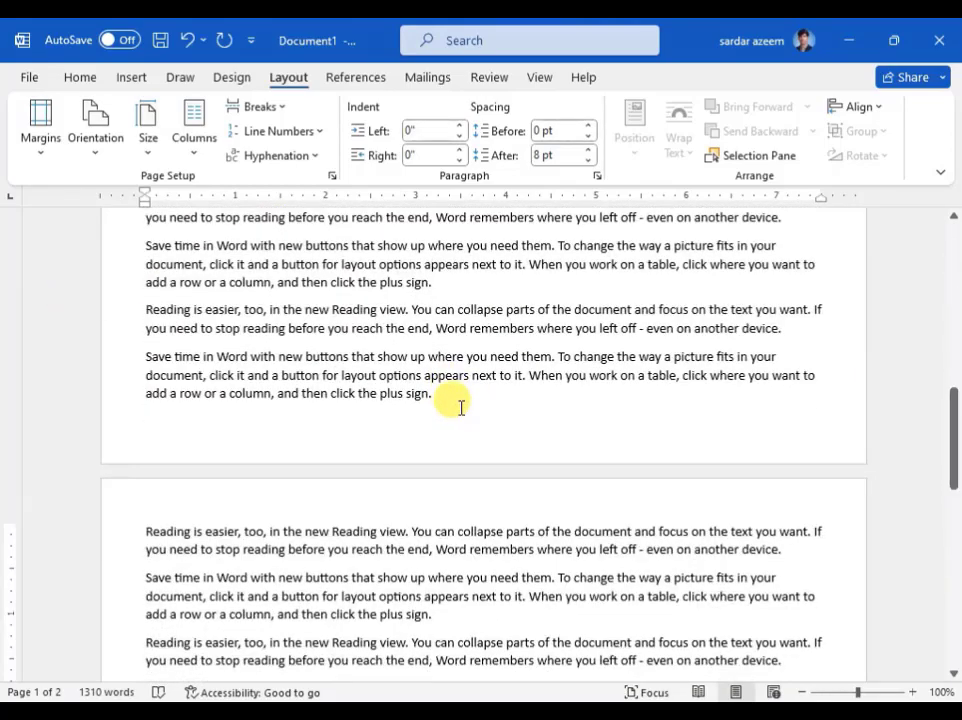
scroll(459, 415, up, 12)
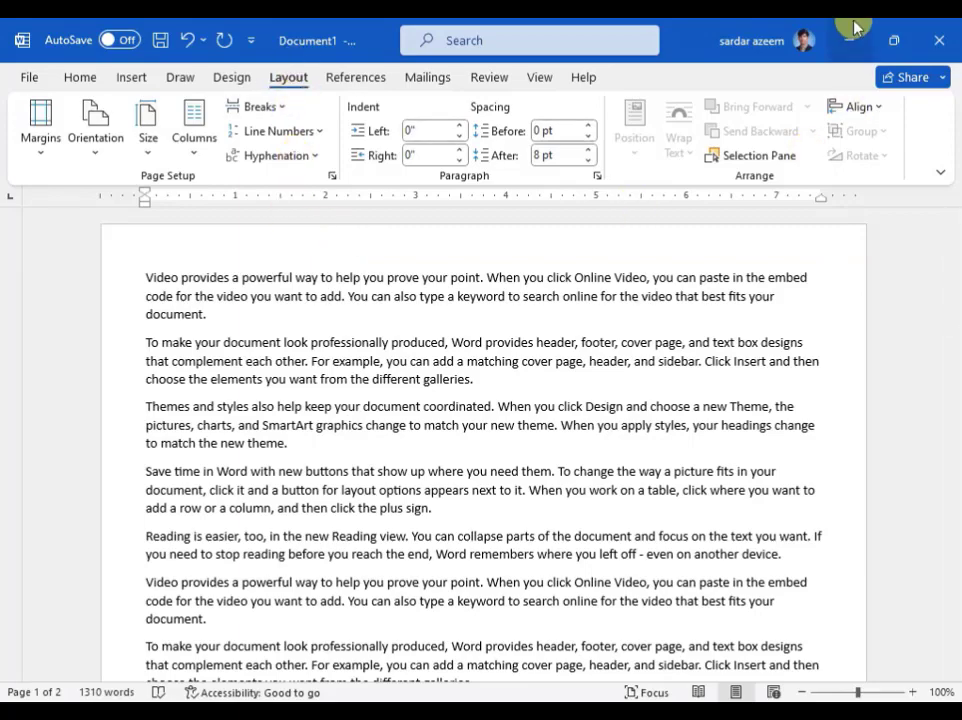
Step: Apply the Normal margin preset (1" on all sides) to the document
click(48, 153)
click(40, 258)
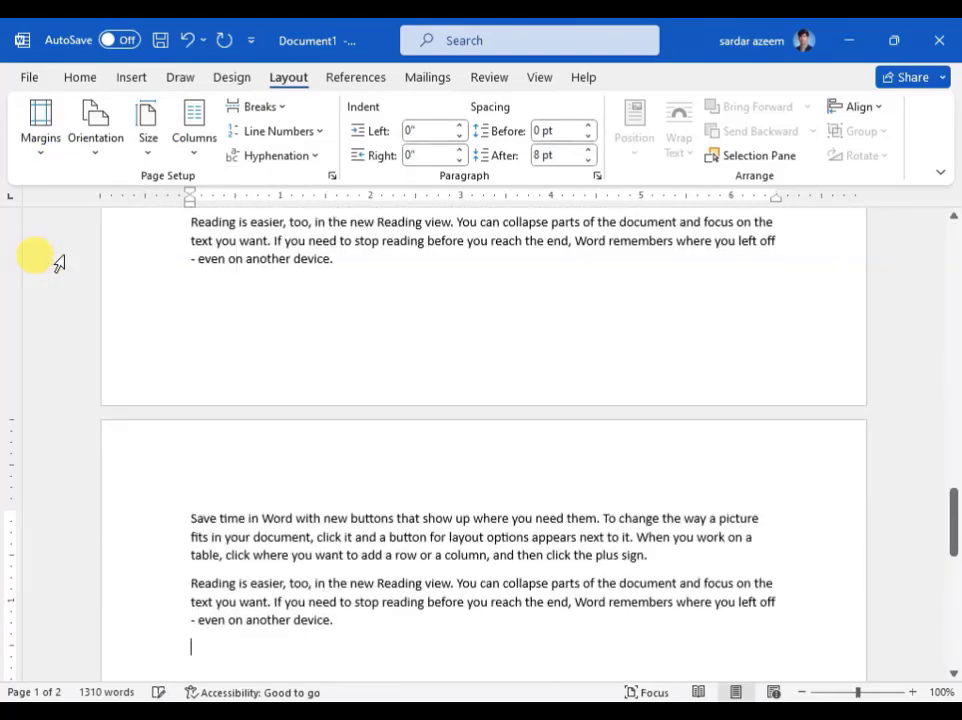
scroll(470, 382, up, 15)
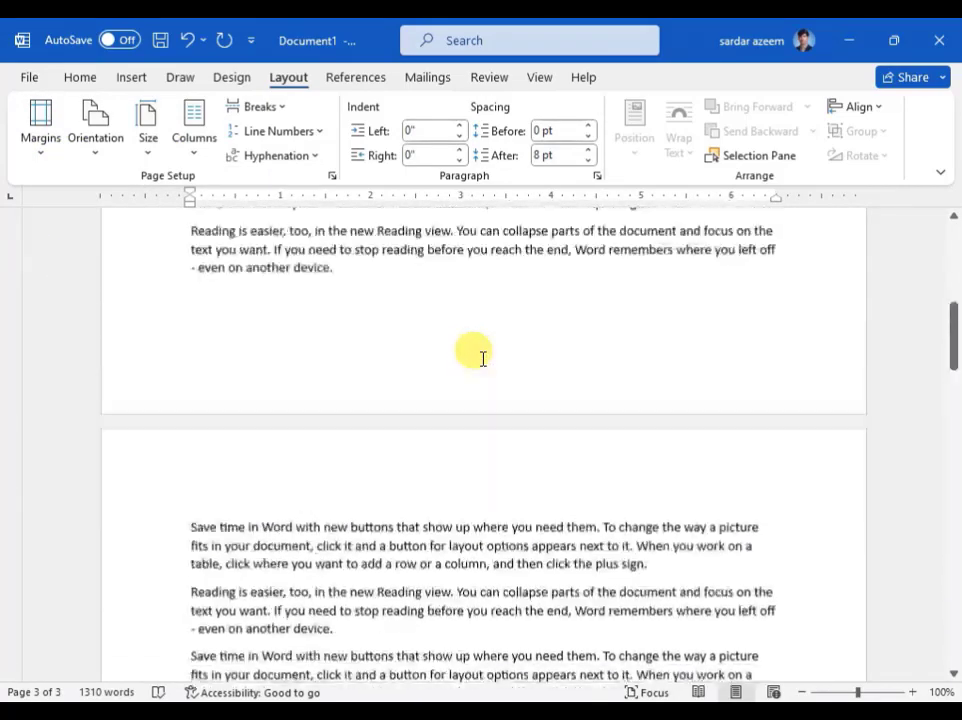
scroll(484, 354, up, 5)
Step: Apply the Moderate margin preset, with 1" top and bottom and 0.75" left and right margins
click(30, 150)
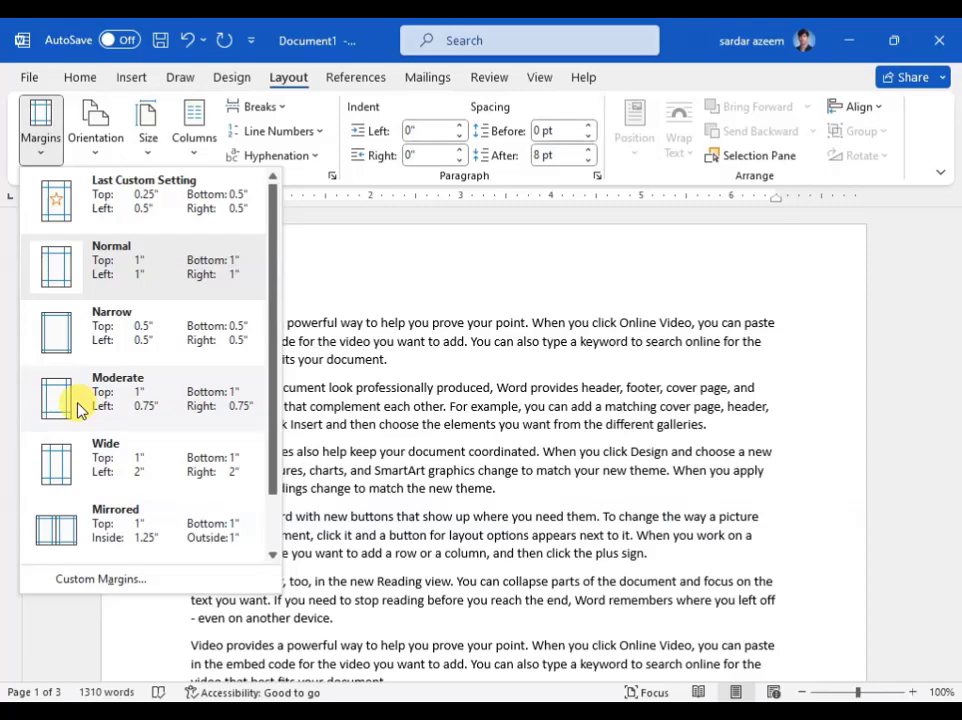
click(240, 410)
scroll(408, 400, up, 10)
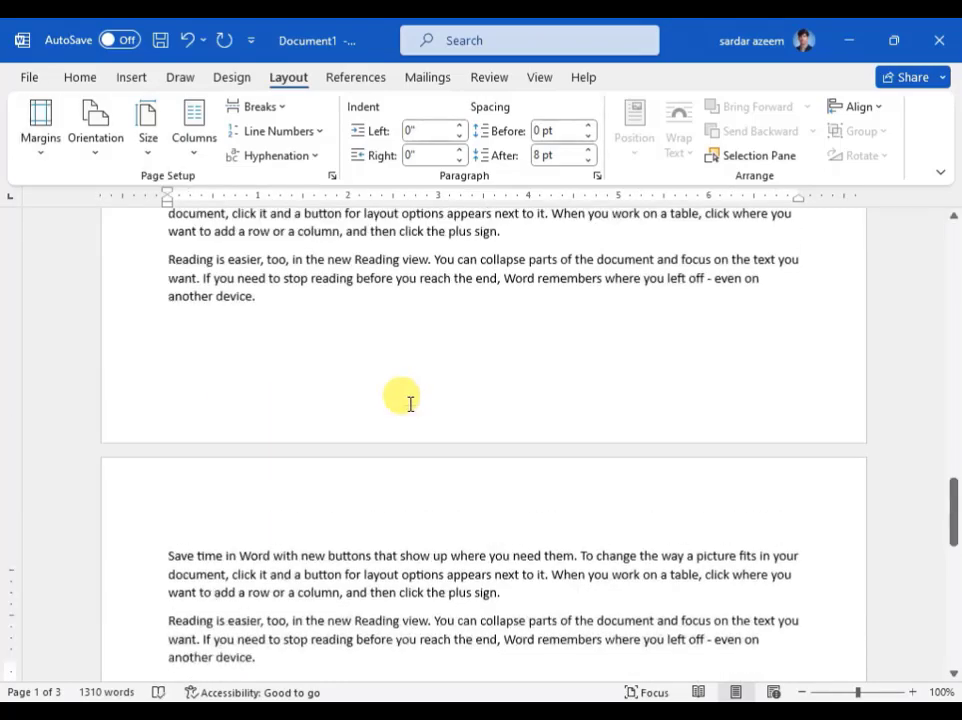
scroll(410, 393, up, 5)
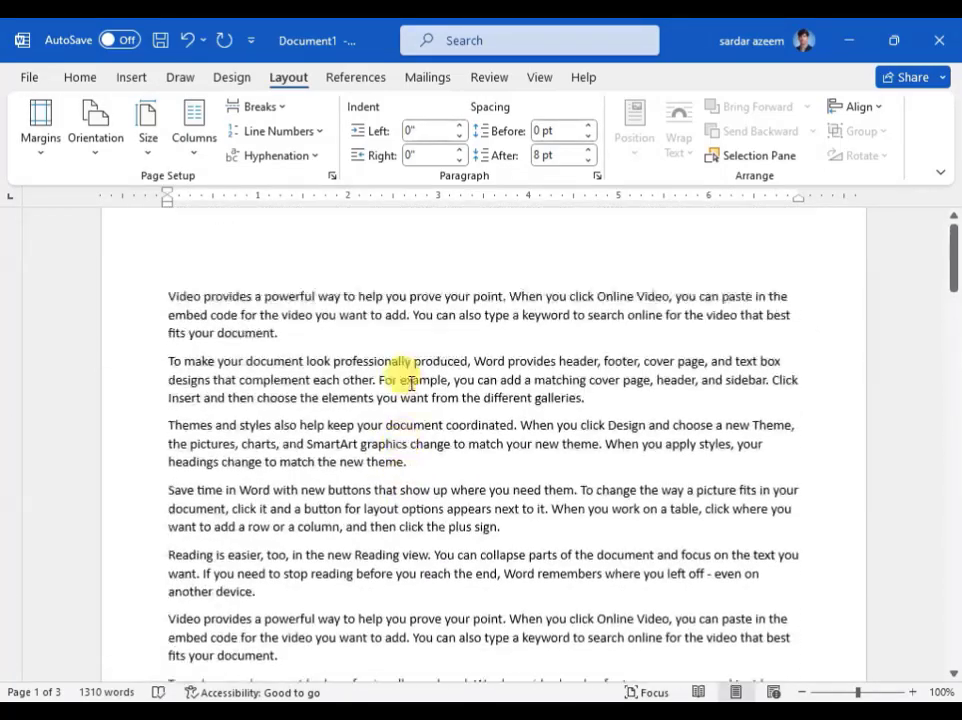
Step: Apply the Wide margin preset, with 1" top and bottom and 2" left and right margins, and review the pages
click(41, 146)
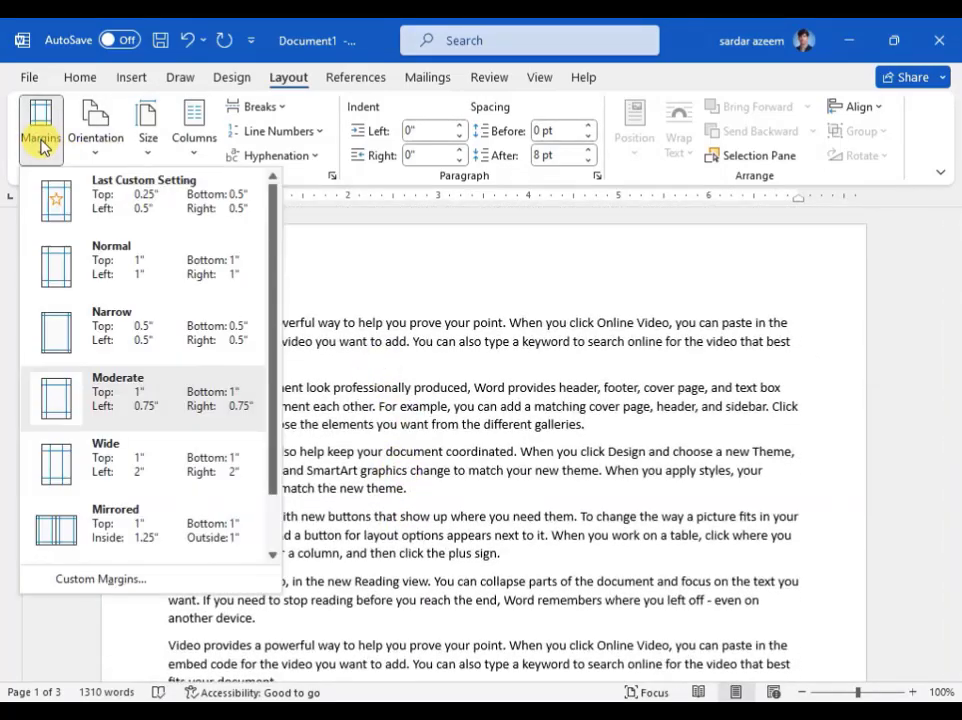
click(107, 480)
scroll(340, 490, down, 8)
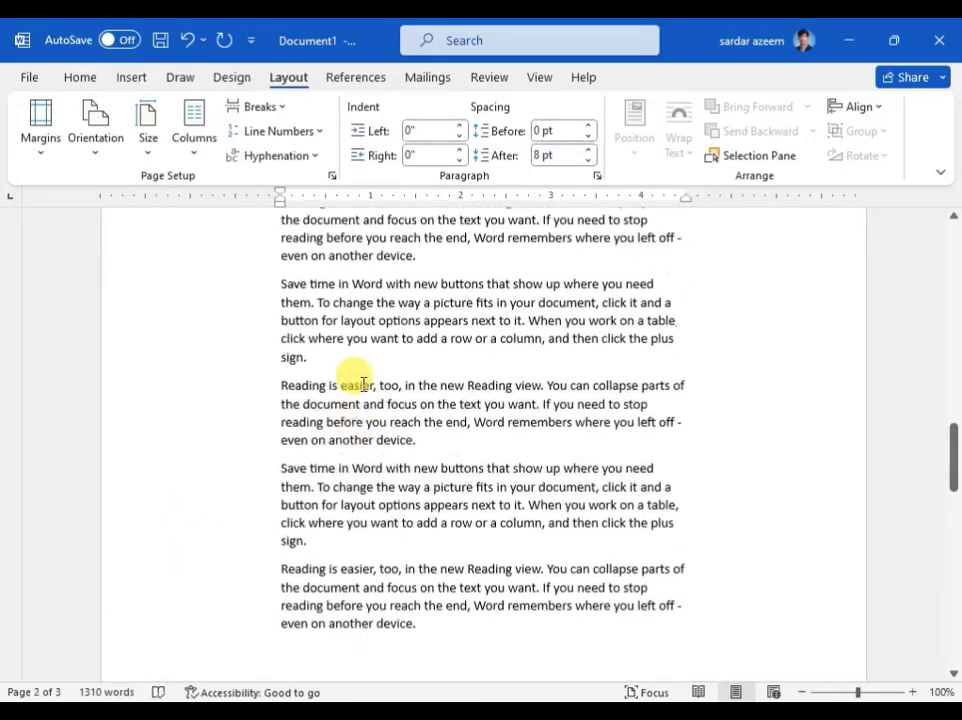
scroll(363, 384, up, 10)
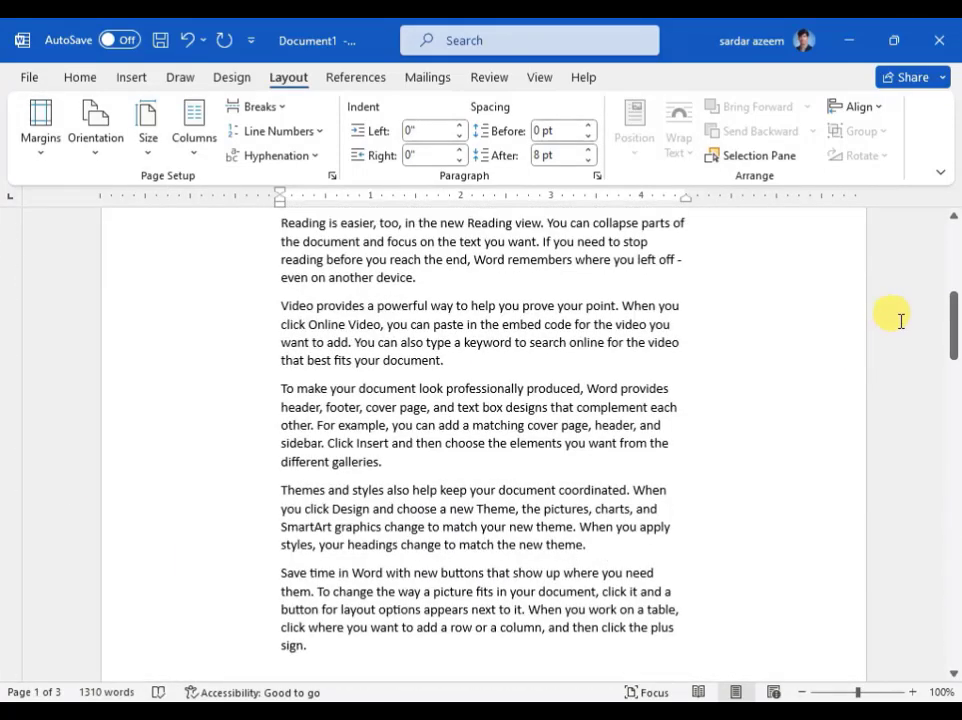
drag(956, 322, 955, 226)
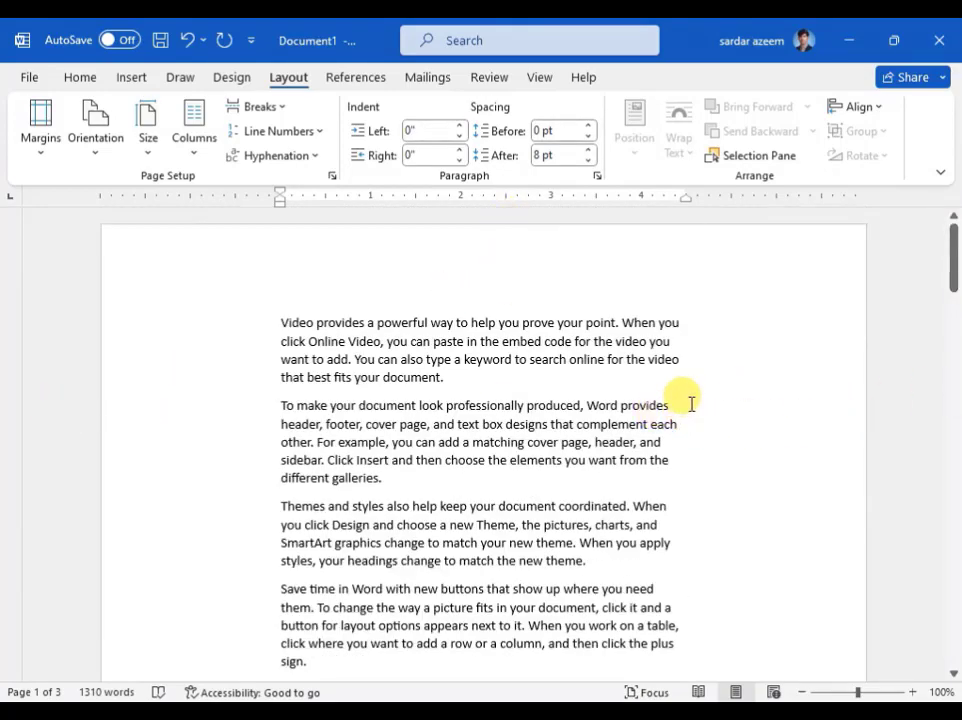
Step: Define custom page margins of 0.5" top, 0.3" bottom, 0.5" left and 0.5" right
click(33, 146)
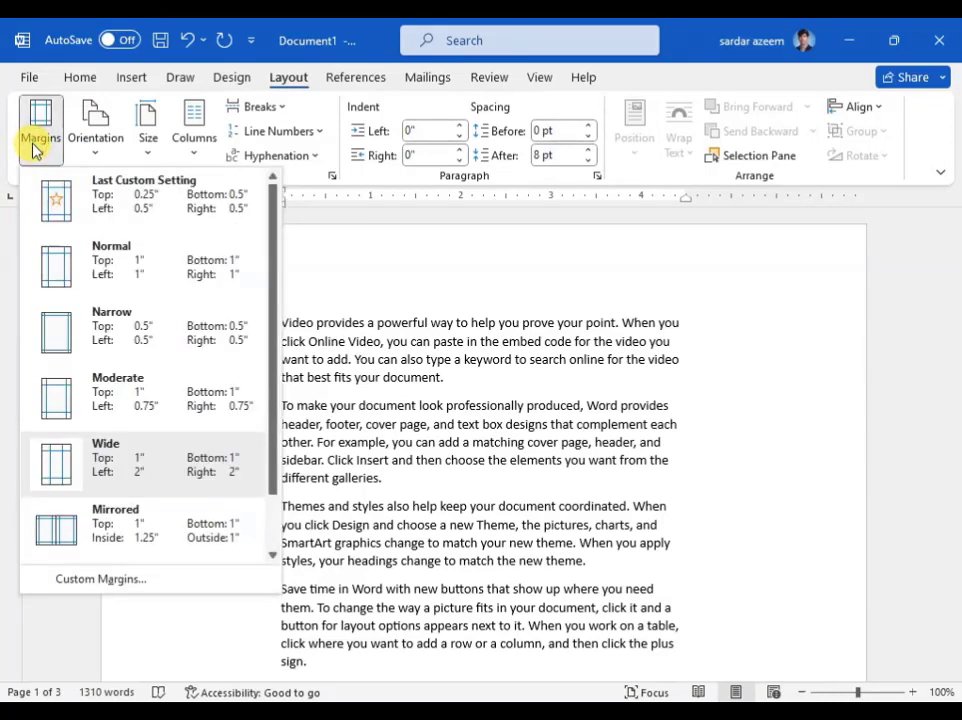
click(92, 584)
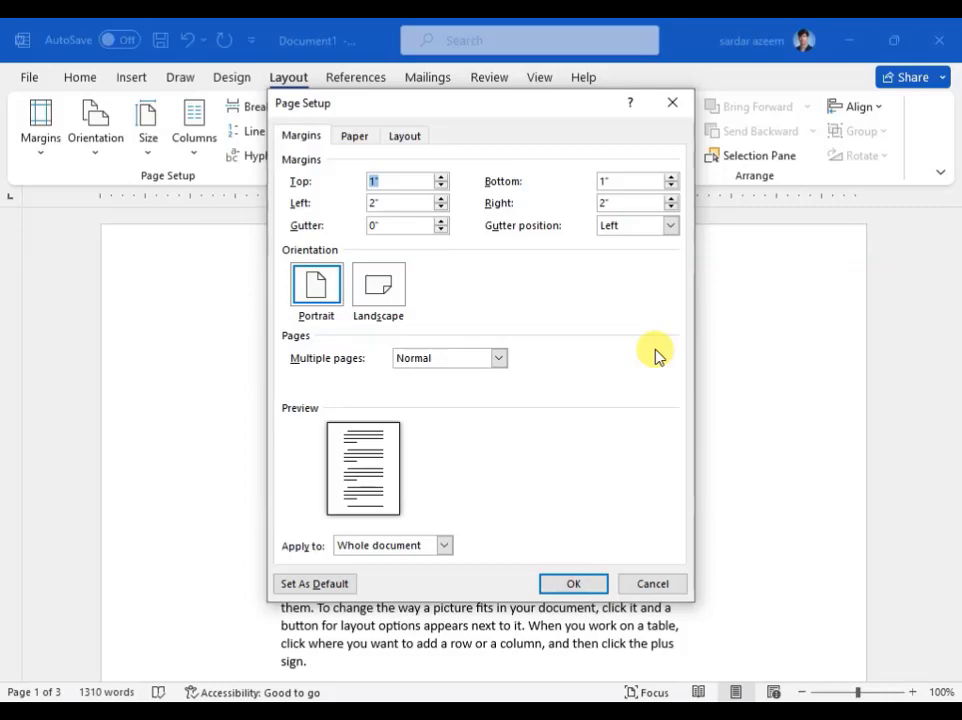
text(0)
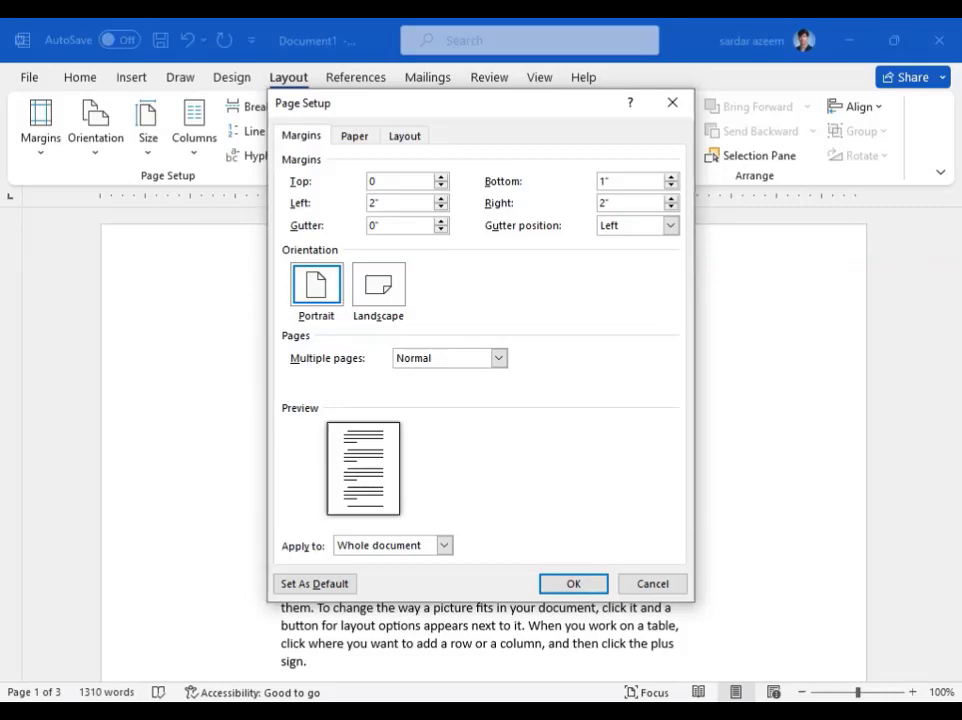
text(.5)
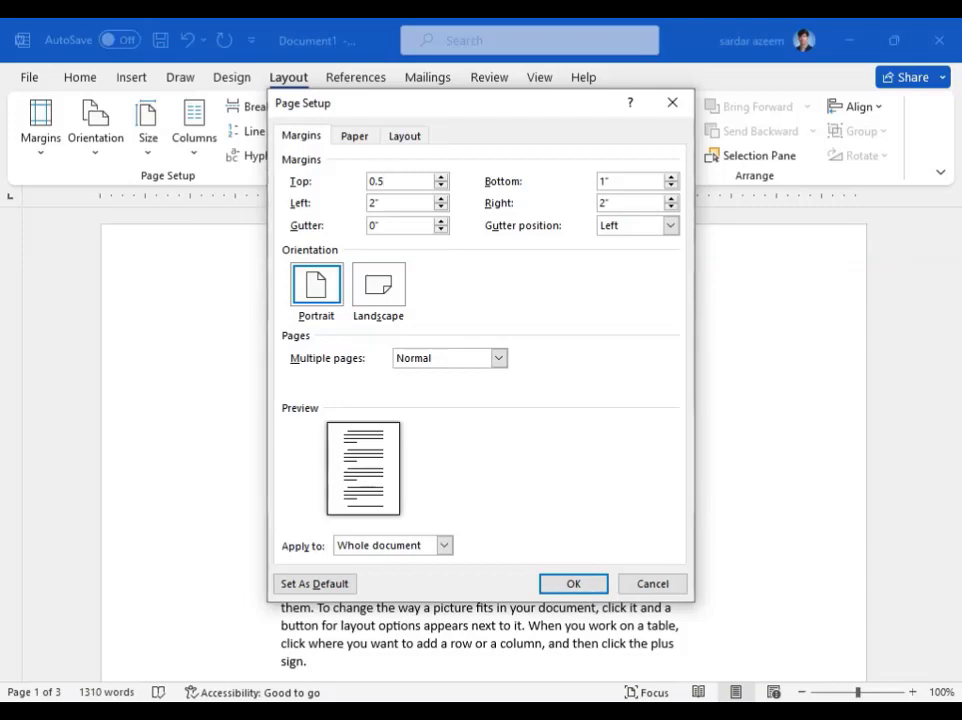
key(Tab)
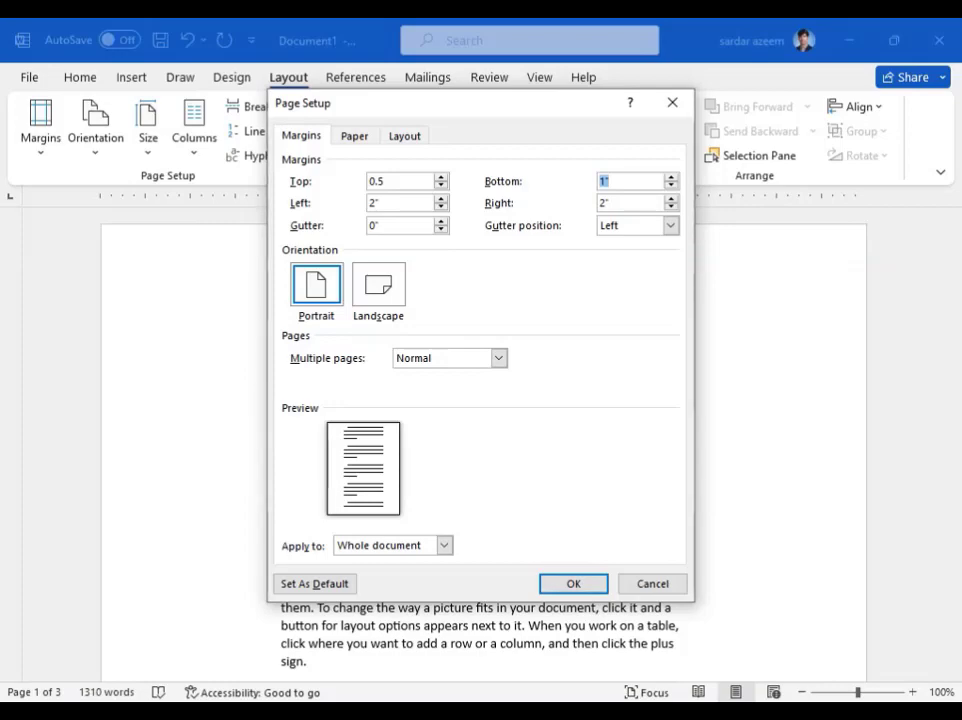
text(.3)
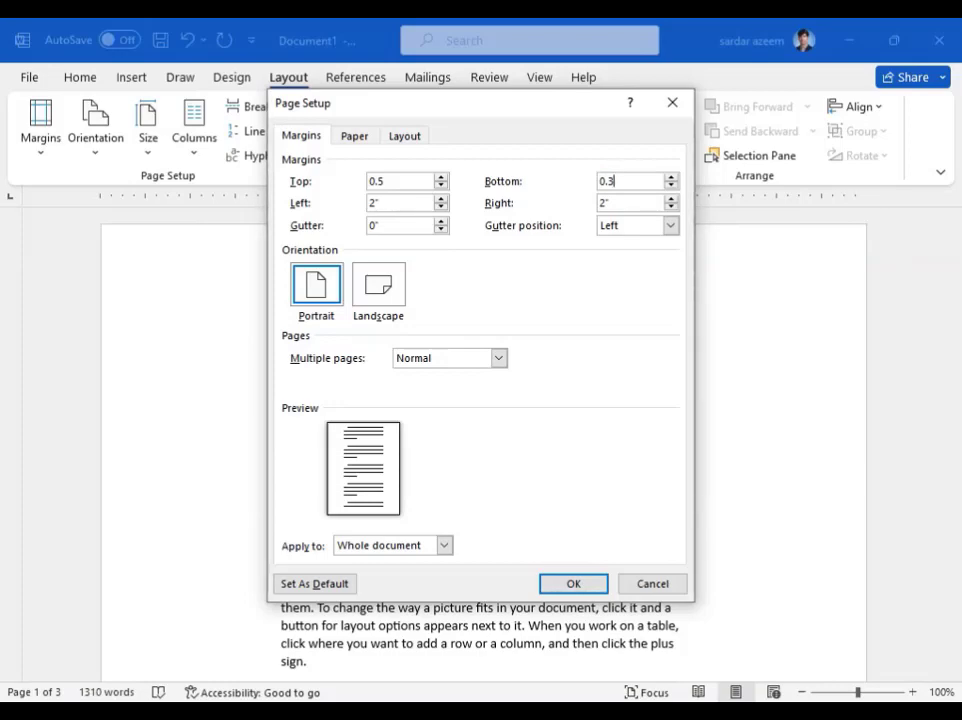
key(Tab)
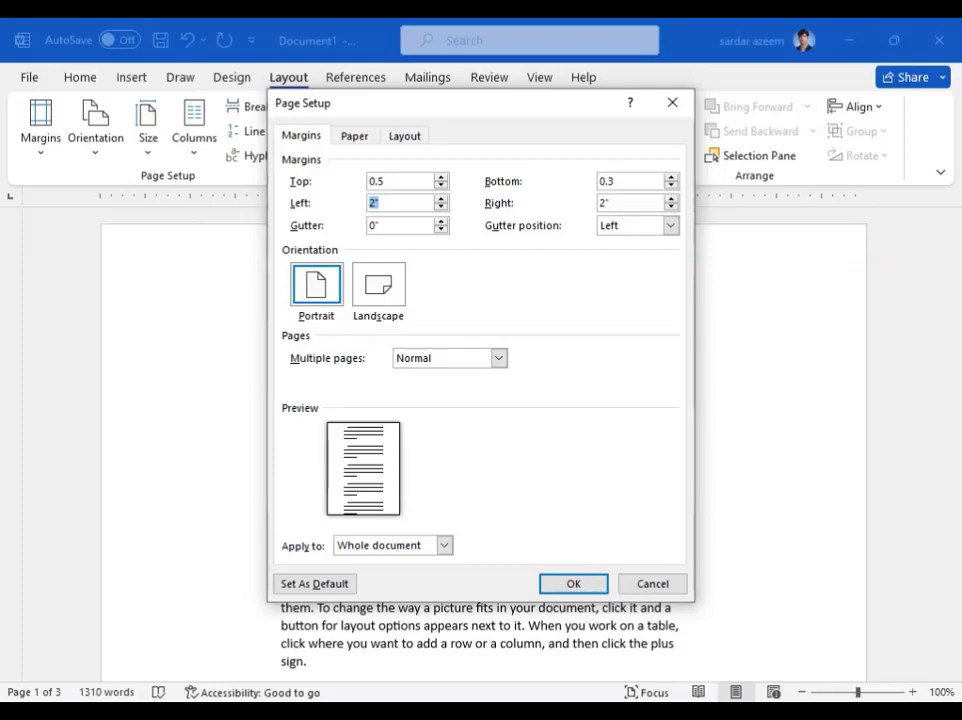
text(0.5)
key(Tab)
text(0)
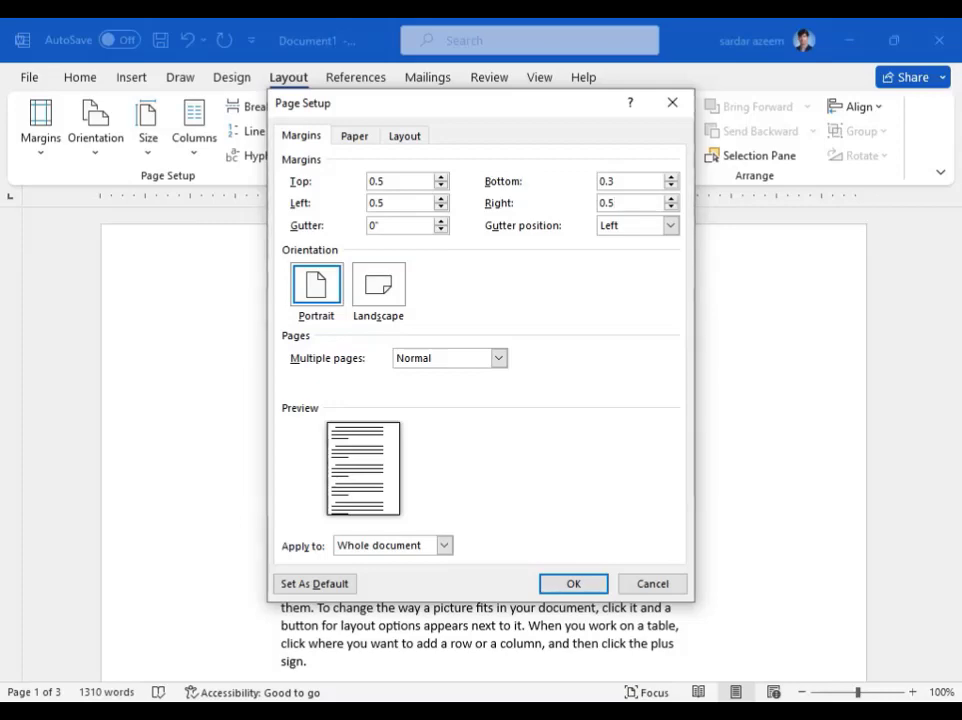
Step: Set a 0.5" gutter, try it at the top of the page, and position it on the left
key(Tab)
text(0)
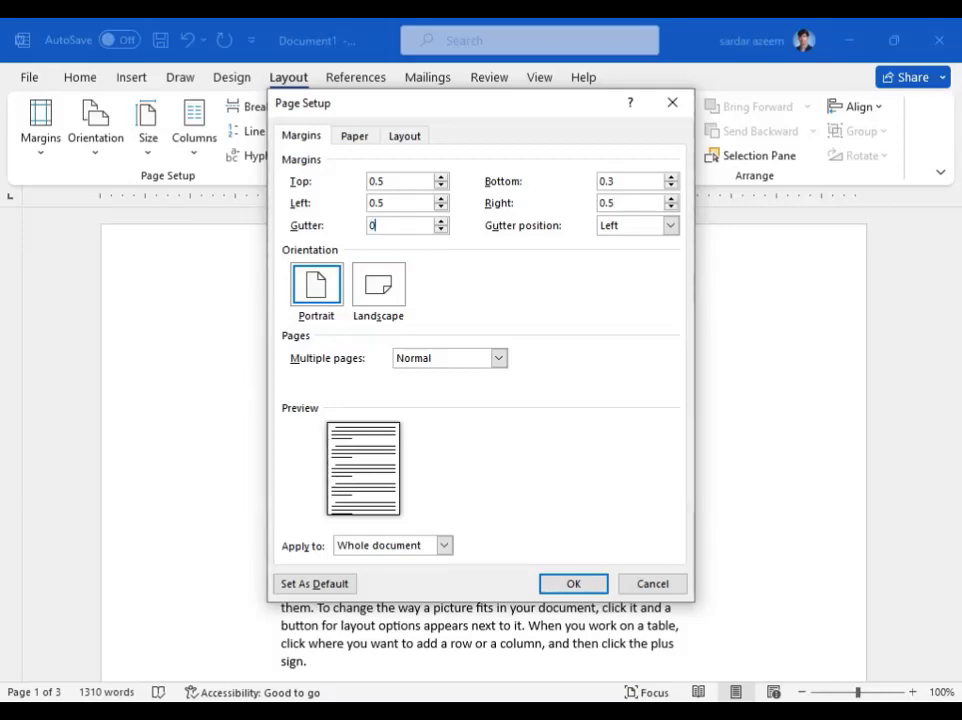
text(.5)
click(658, 229)
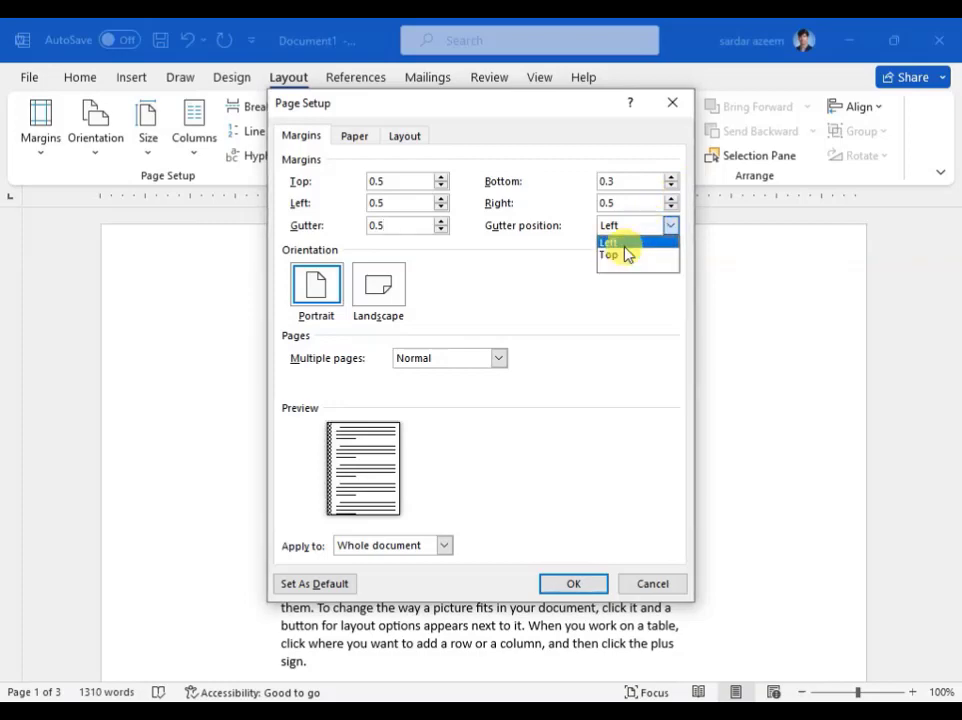
click(627, 255)
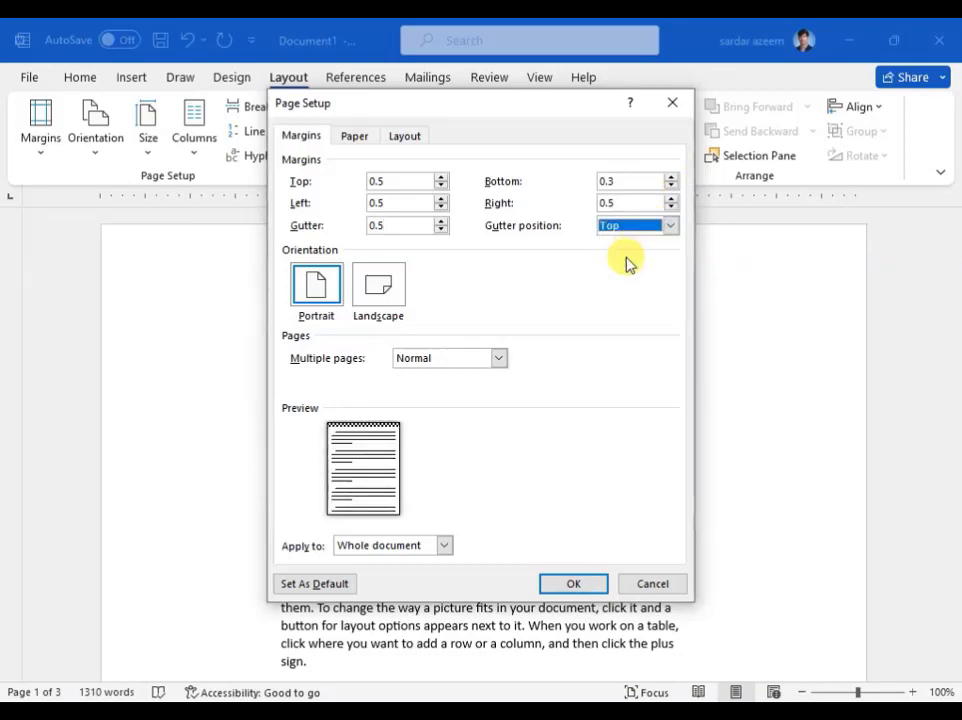
click(634, 230)
click(629, 243)
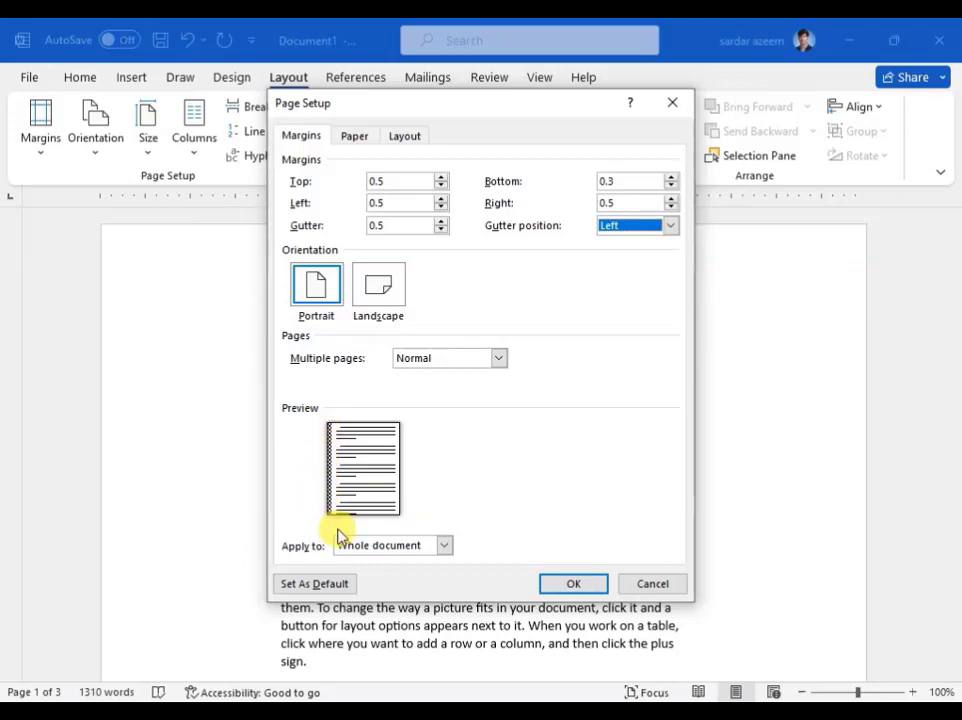
Step: Choose portrait orientation and apply the custom page setup to the whole document
click(317, 300)
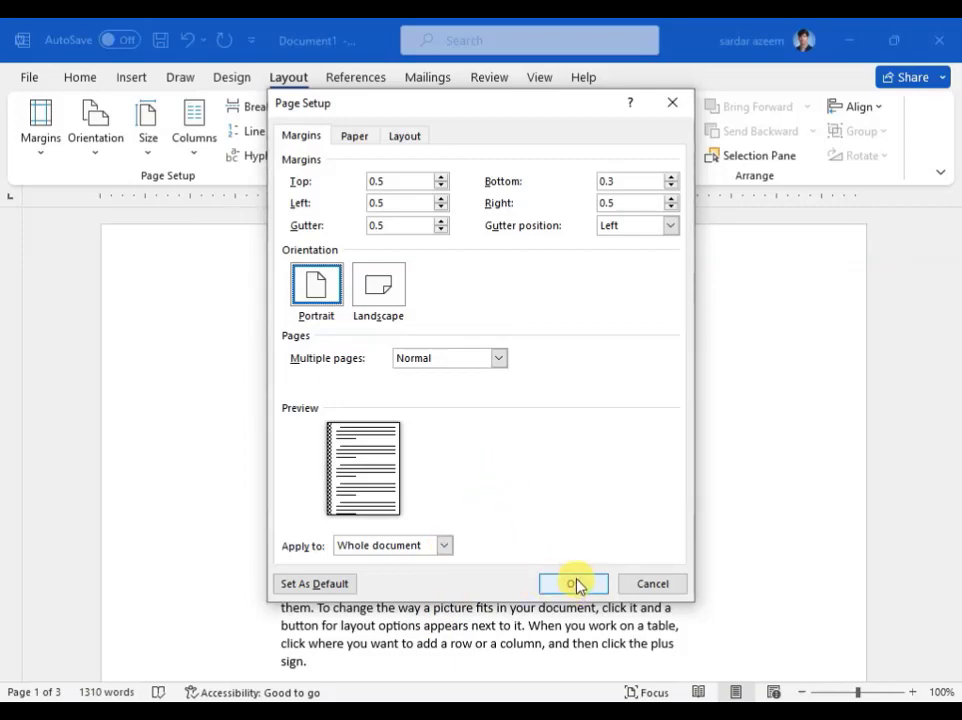
click(443, 548)
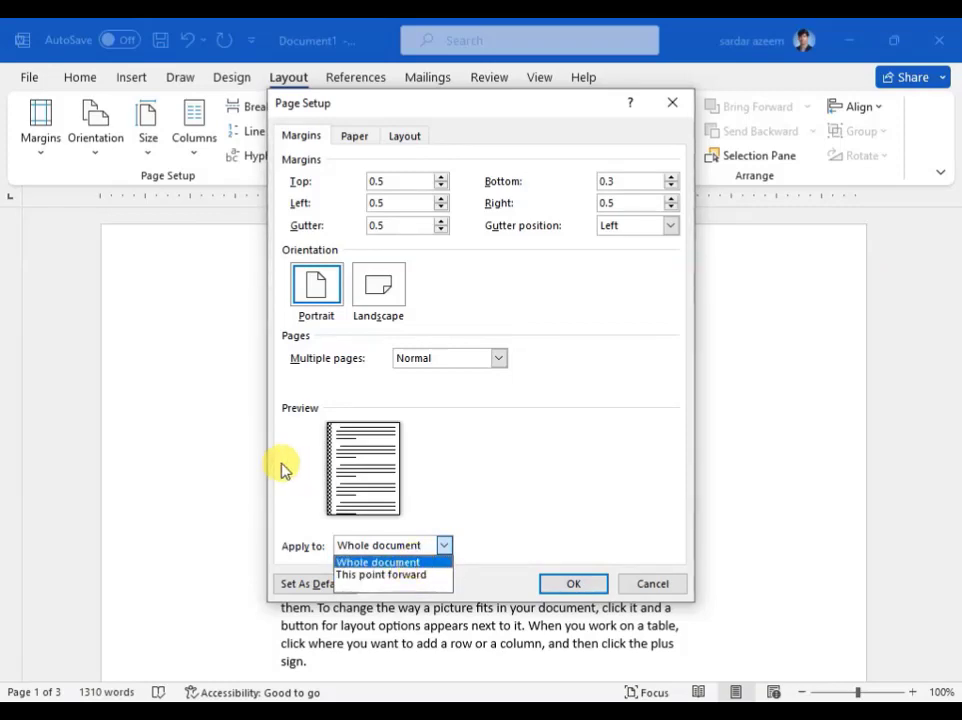
click(372, 563)
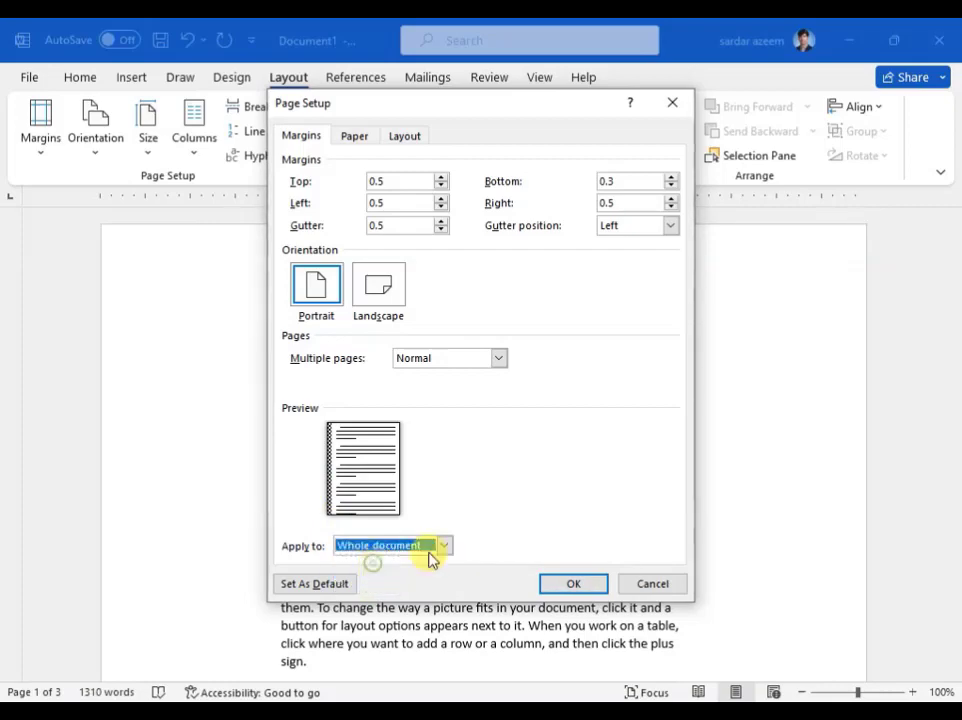
click(572, 584)
scroll(470, 510, up, 5)
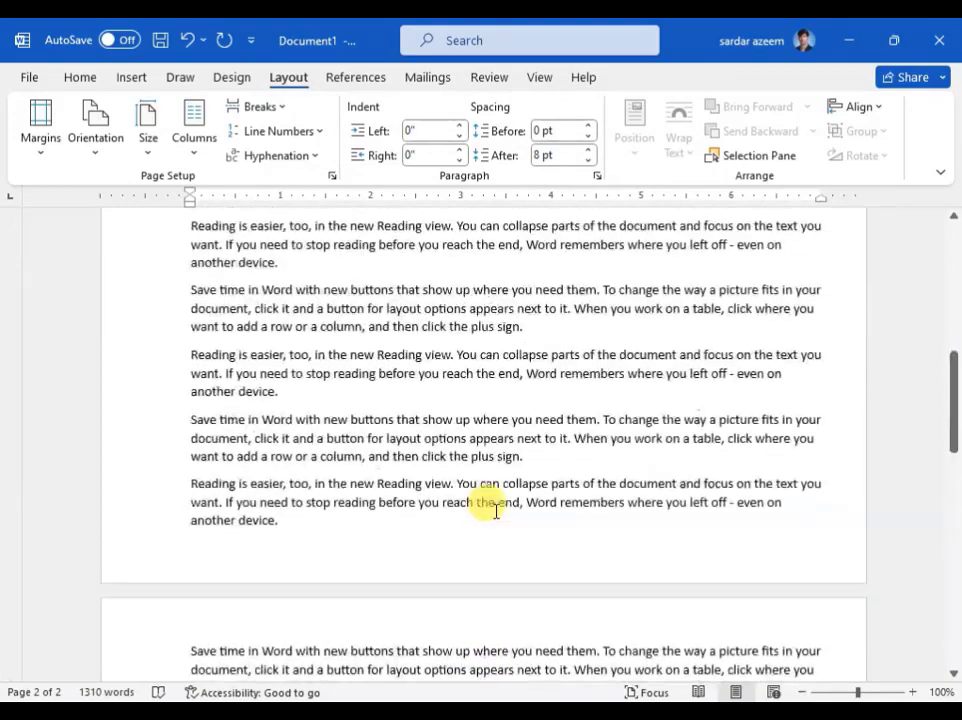
Step: Review both pages with the applied custom margins and choose portrait orientation for the document
scroll(495, 511, up, 5)
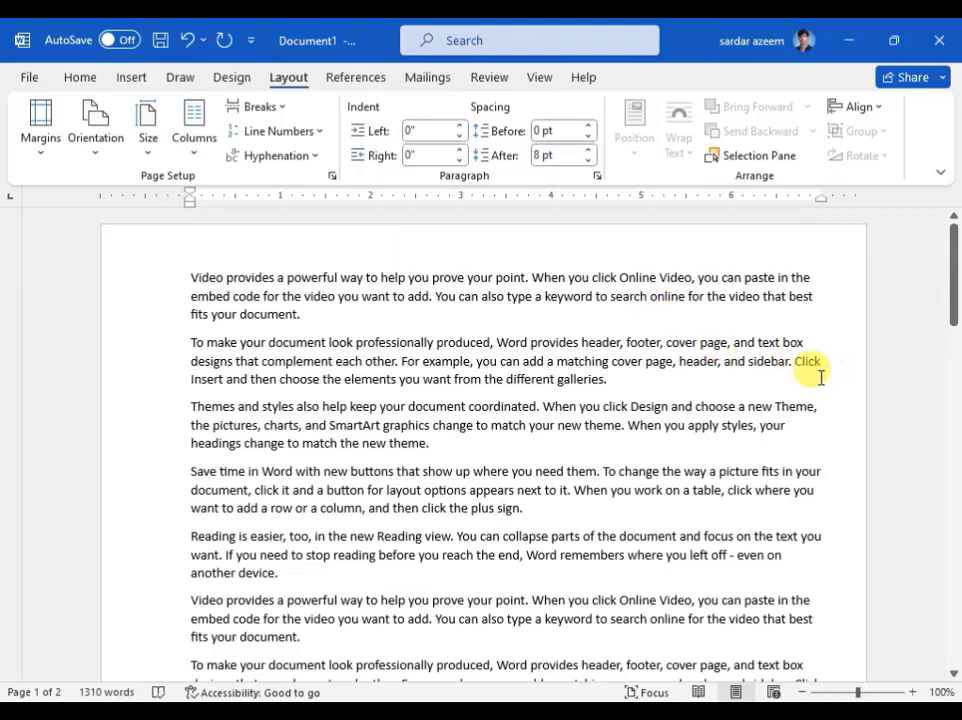
scroll(618, 424, down, 1)
scroll(618, 424, down, 10)
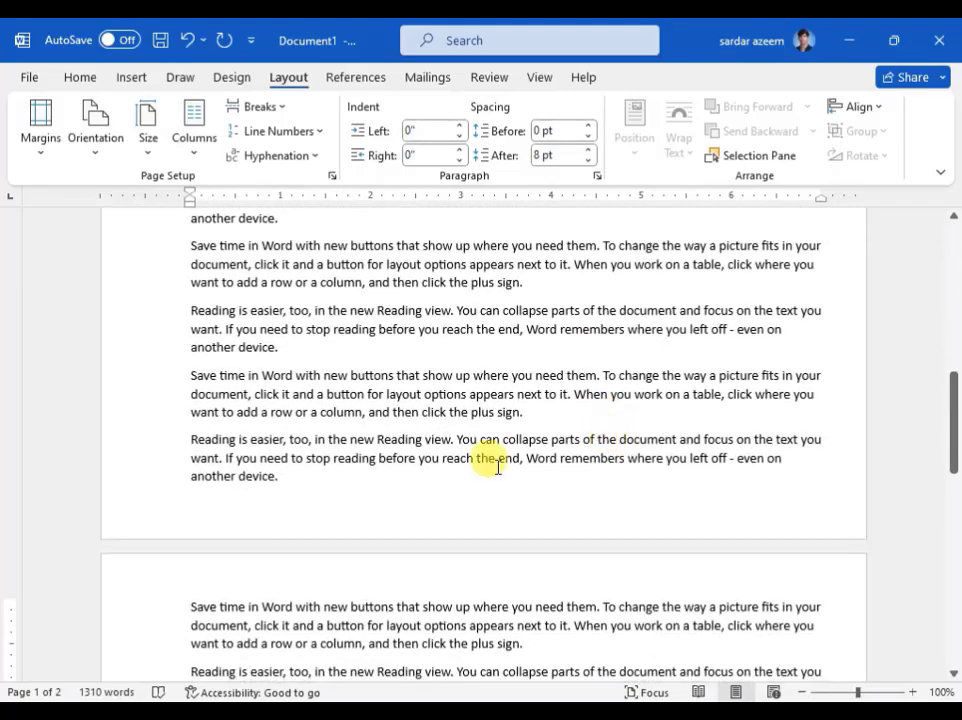
scroll(275, 524, up, 12)
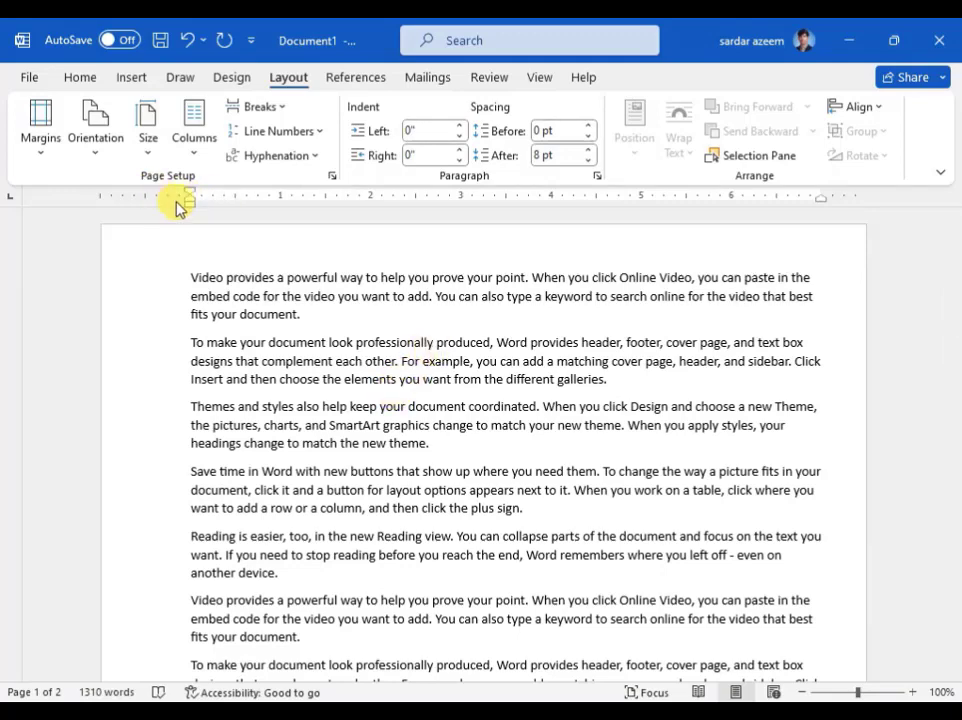
click(93, 155)
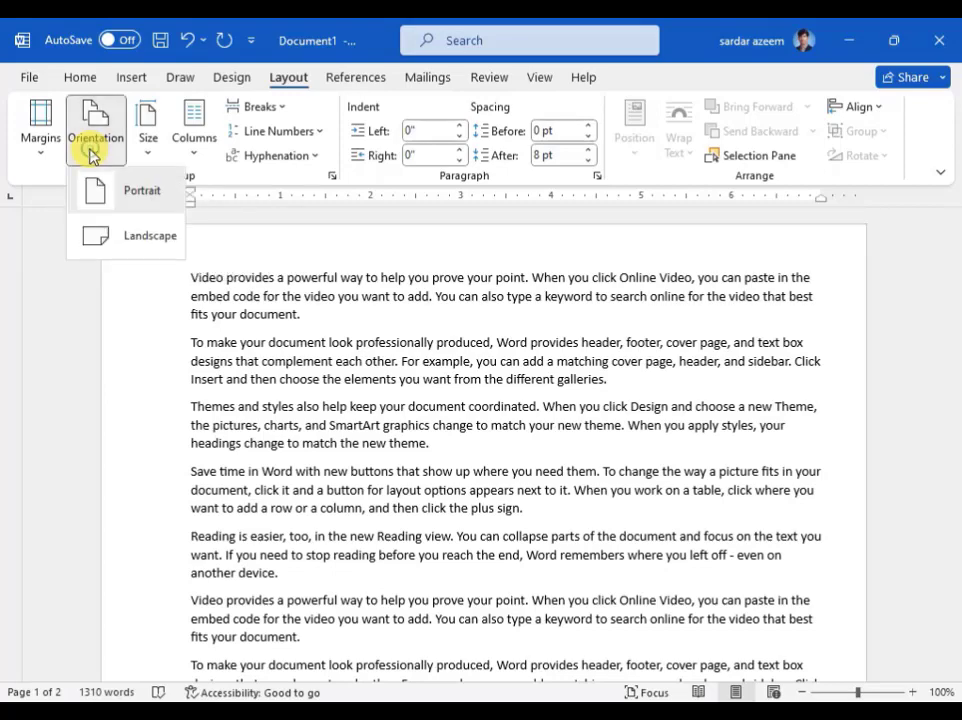
click(107, 200)
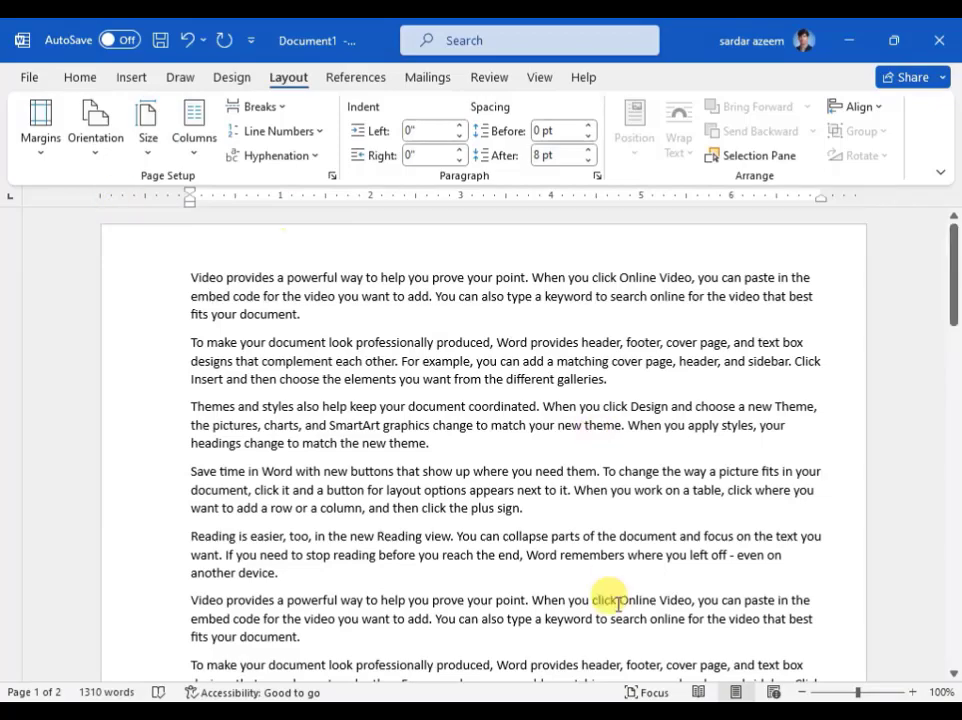
Step: Switch the document's page orientation to landscape and review both pages
drag(843, 692, 832, 692)
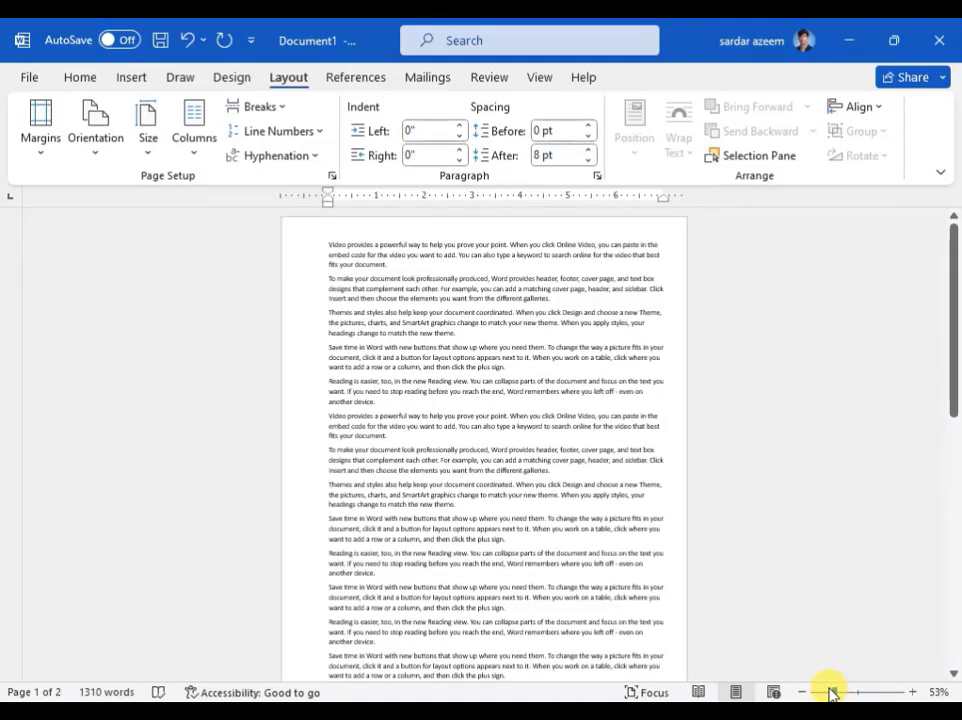
click(99, 142)
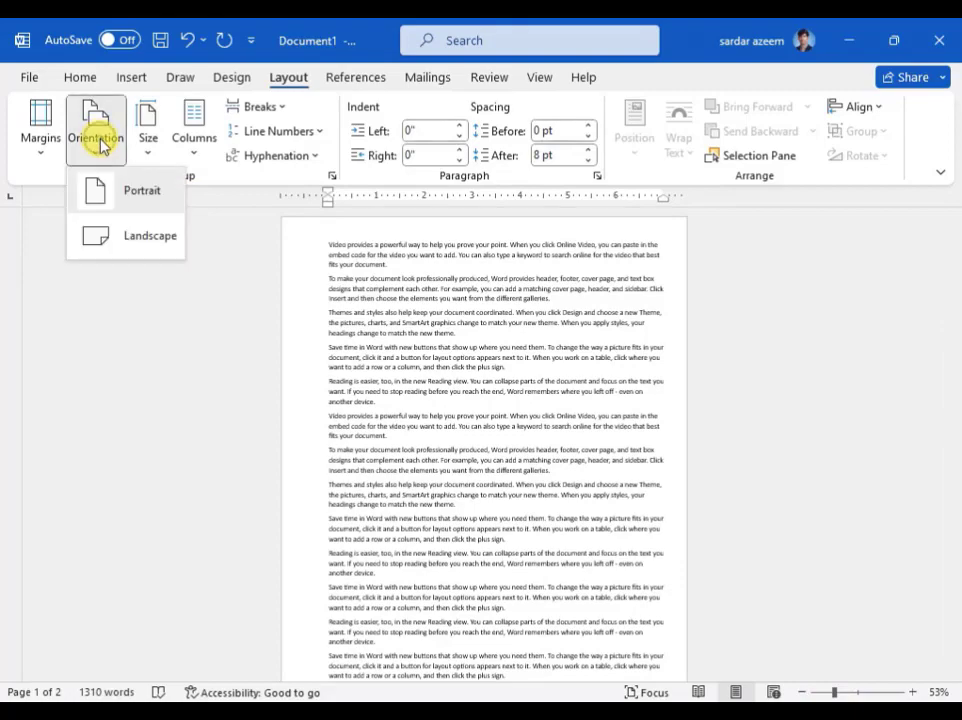
click(115, 242)
scroll(112, 250, down, 5)
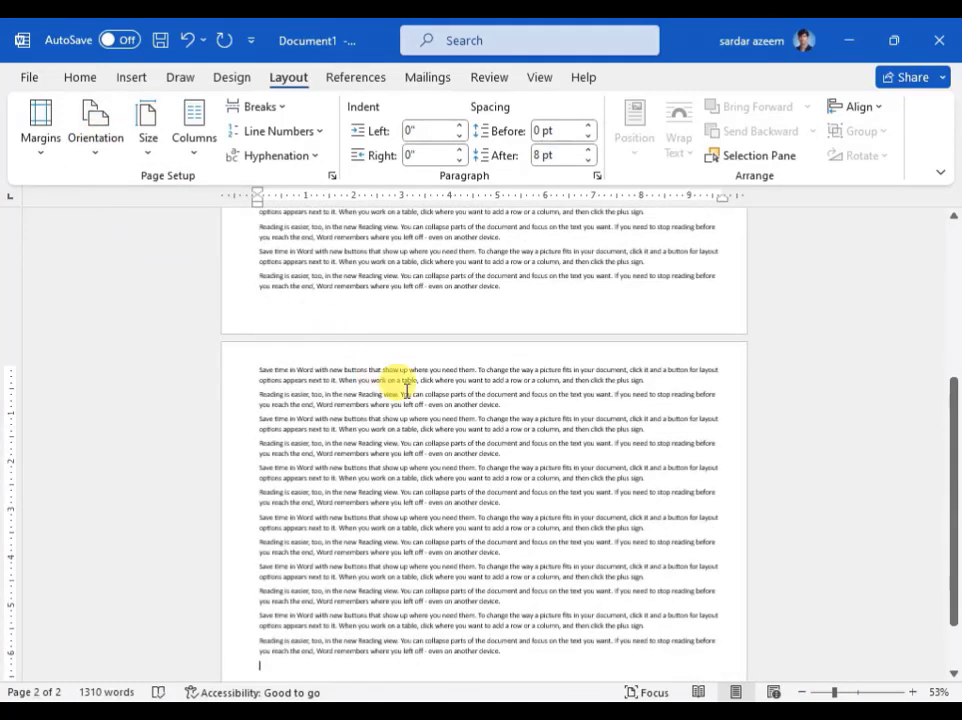
scroll(420, 395, down, 2)
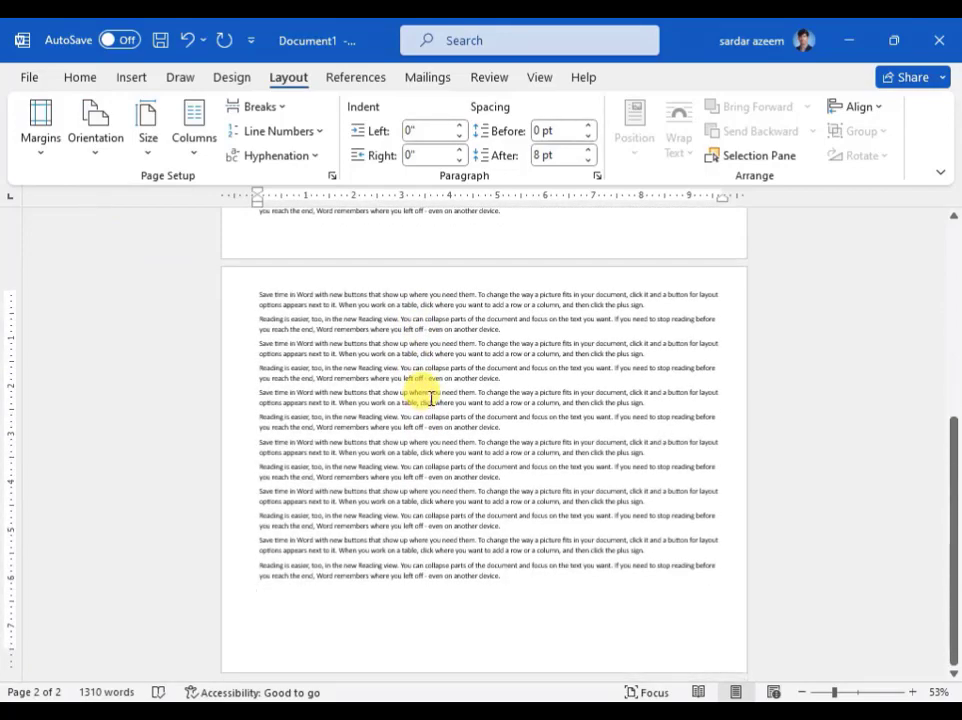
scroll(430, 397, up, 8)
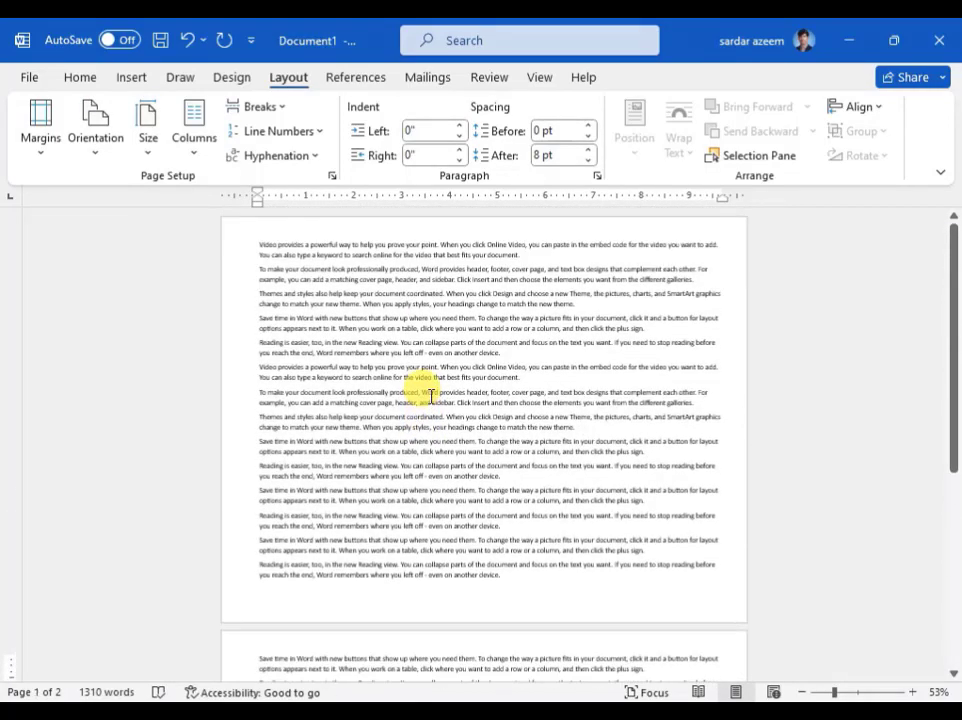
Step: Return the document to portrait orientation and look over the pages
click(92, 132)
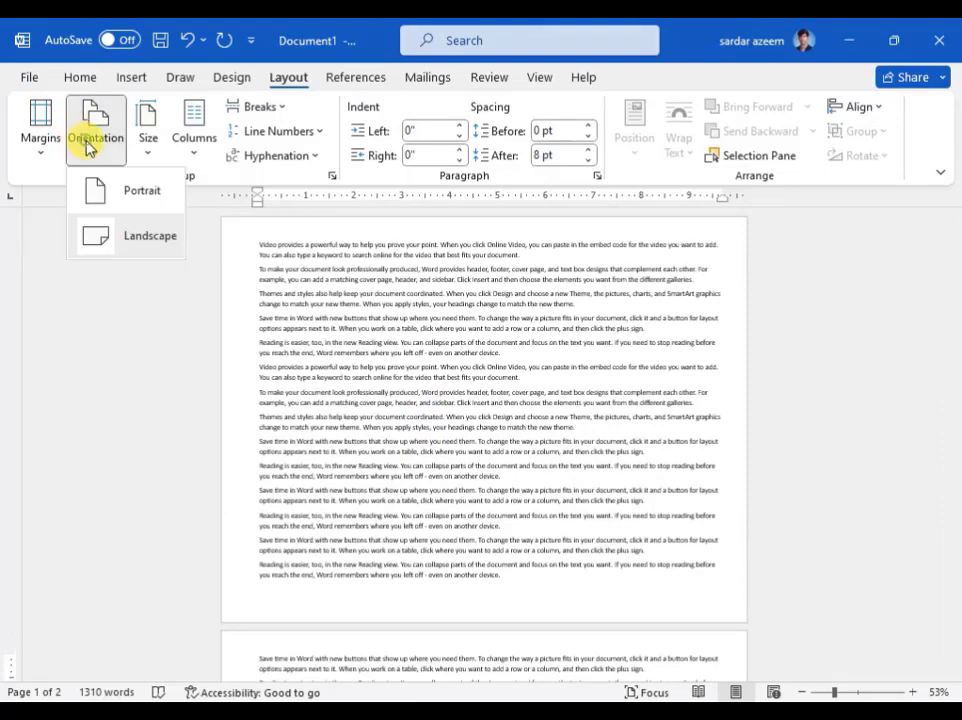
click(98, 193)
scroll(99, 196, down, 10)
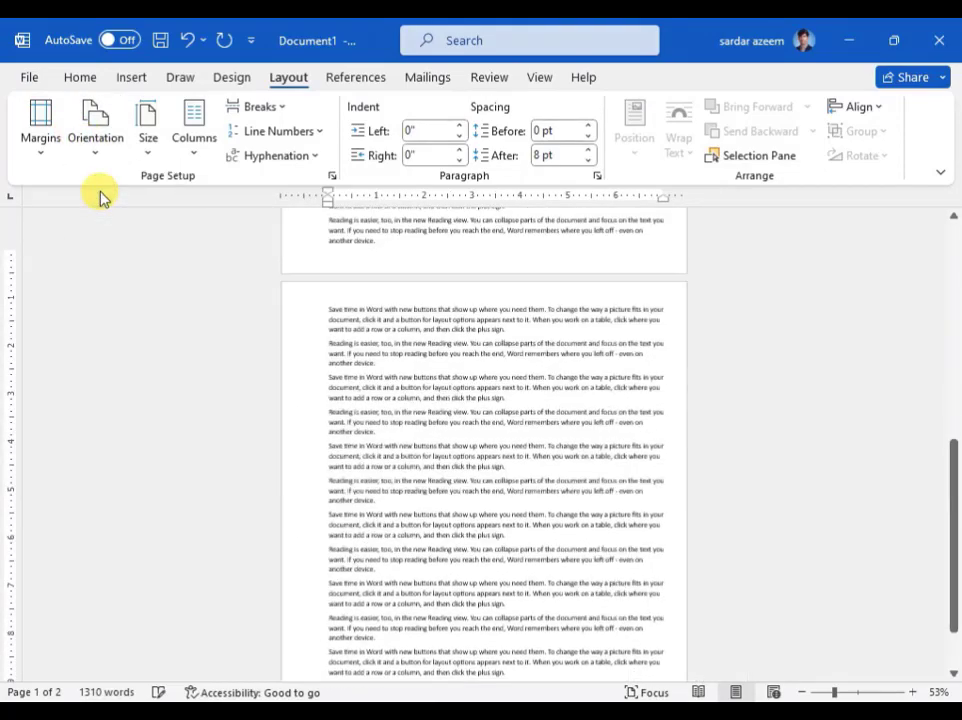
scroll(690, 430, up, 10)
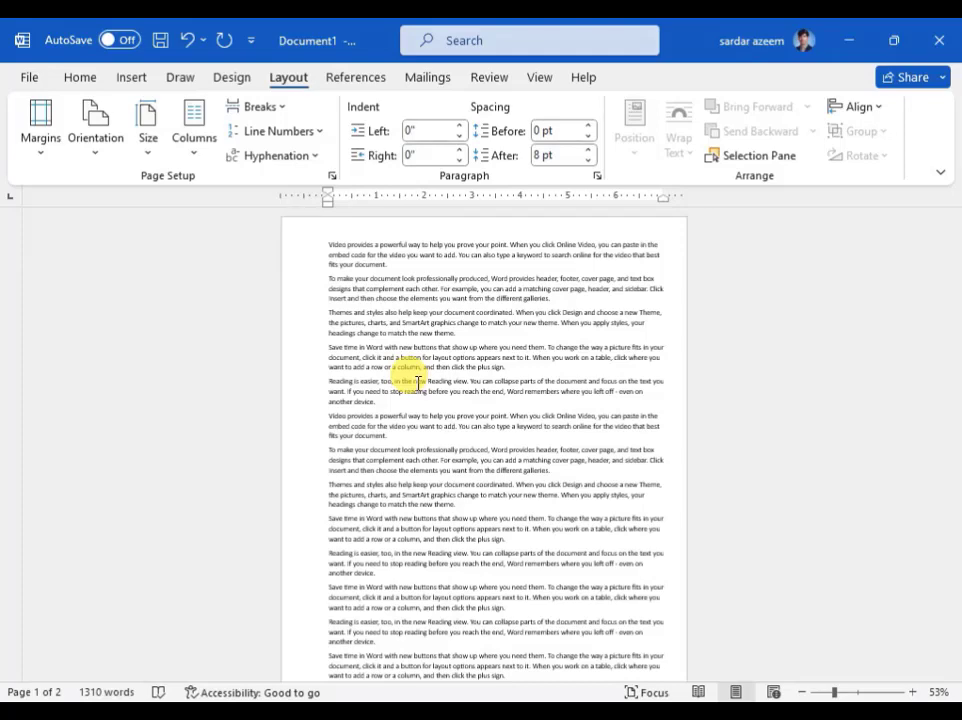
Step: Change the paper size to Legal, 8.5" x 14", and review the pages
click(156, 160)
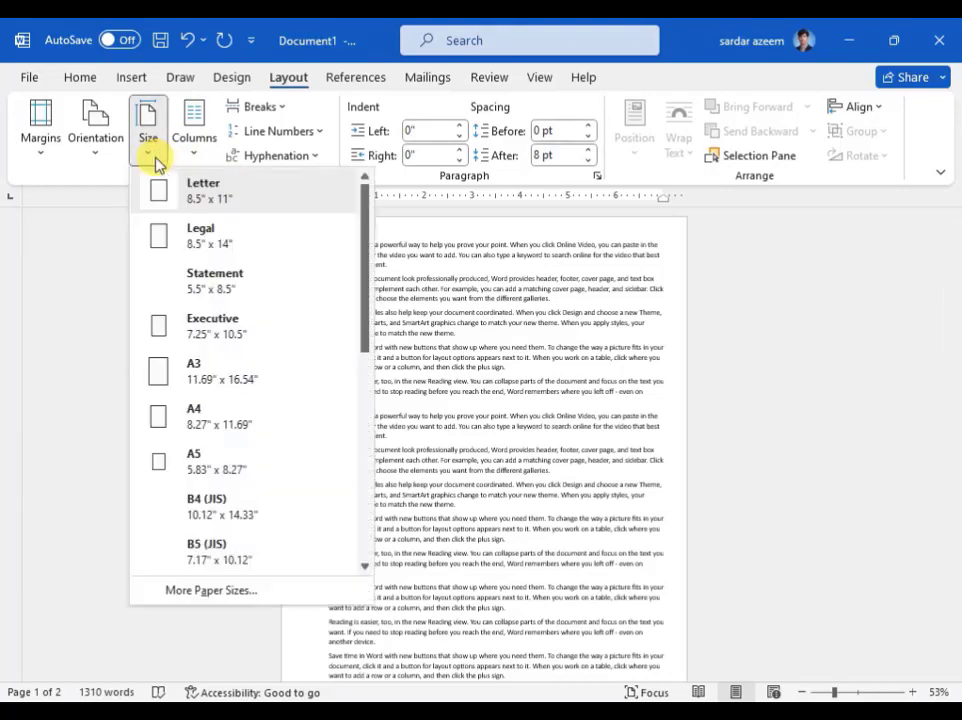
click(210, 240)
scroll(445, 395, up, 3)
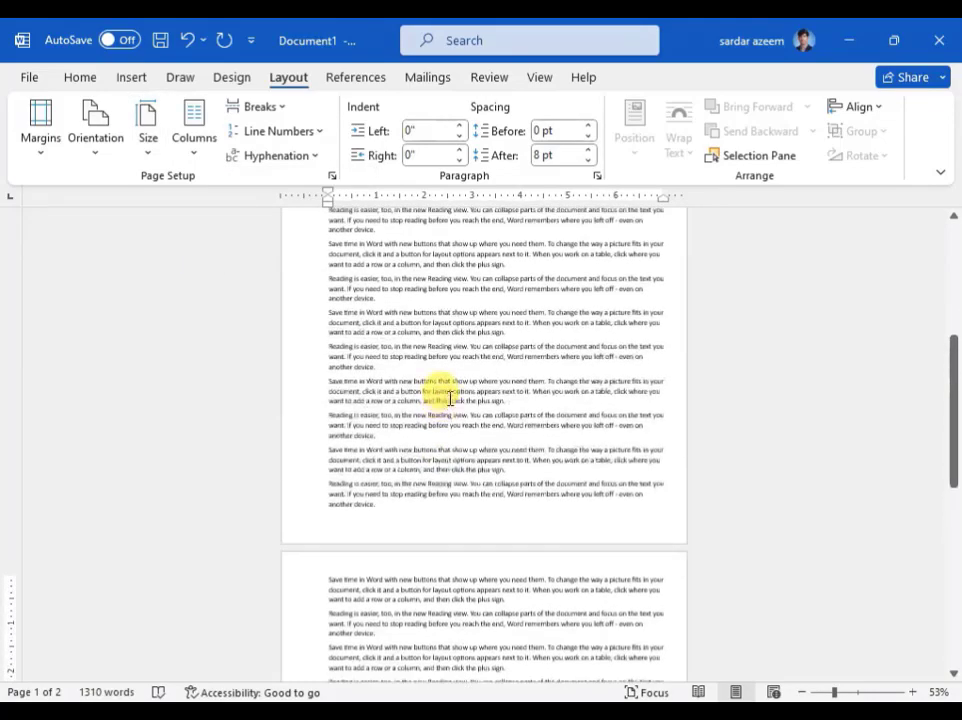
scroll(450, 398, up, 8)
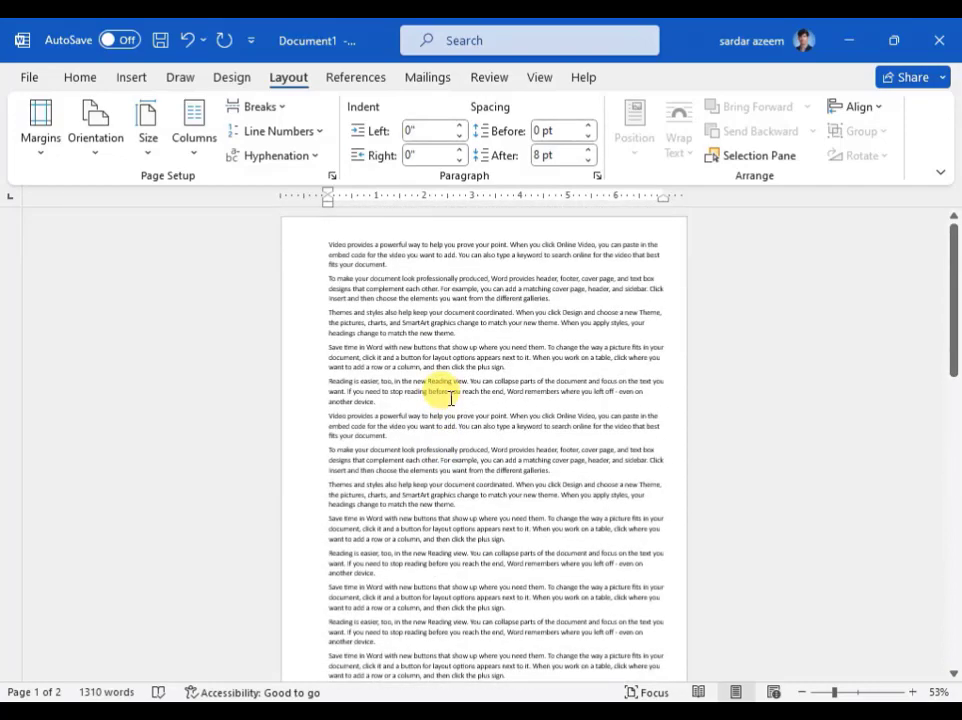
scroll(390, 428, down, 3)
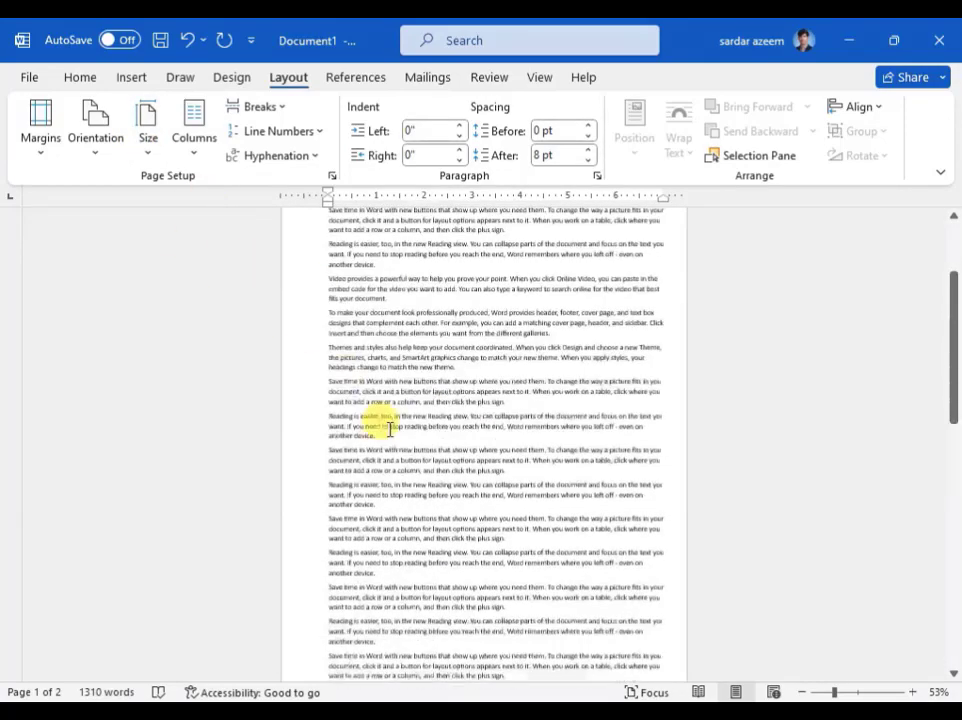
scroll(390, 428, down, 5)
scroll(403, 437, up, 8)
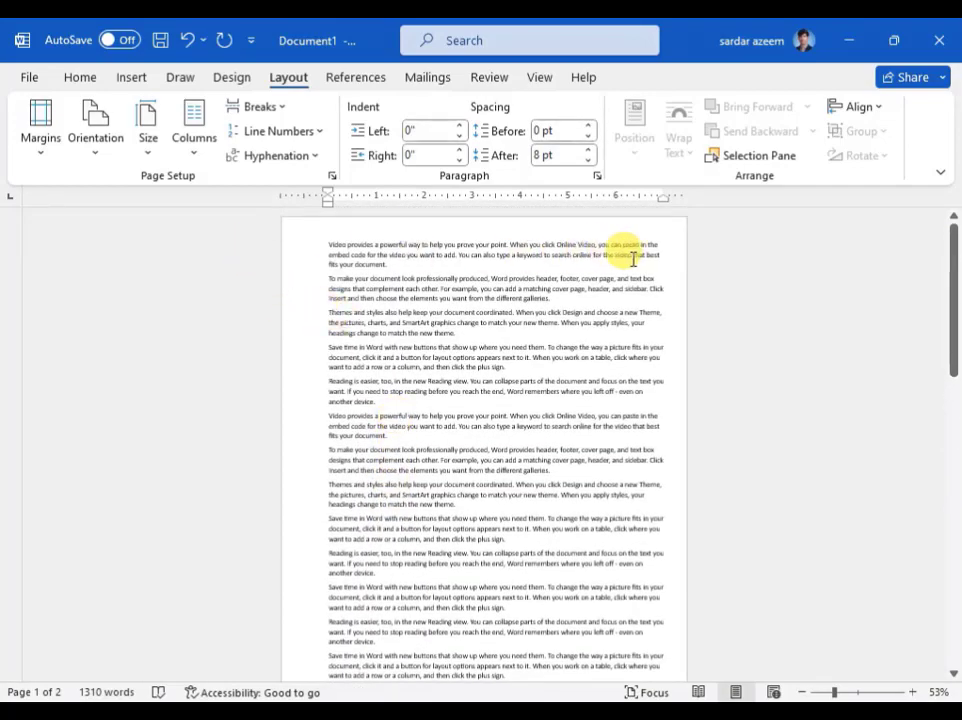
Step: Set the paper size back to Letter, 8.5" x 11"
click(155, 140)
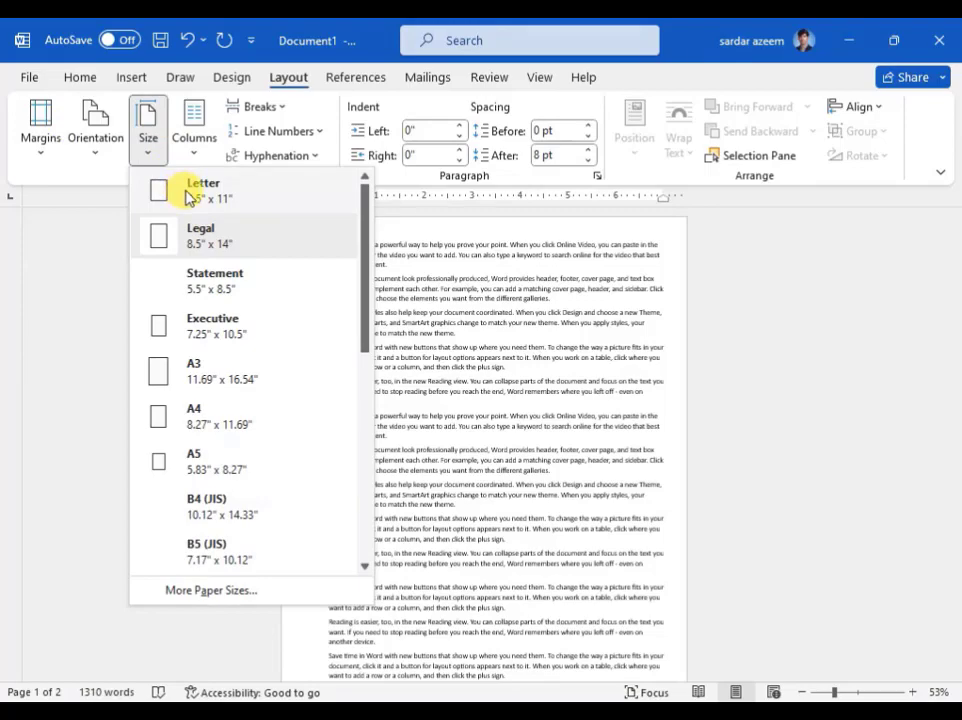
click(188, 196)
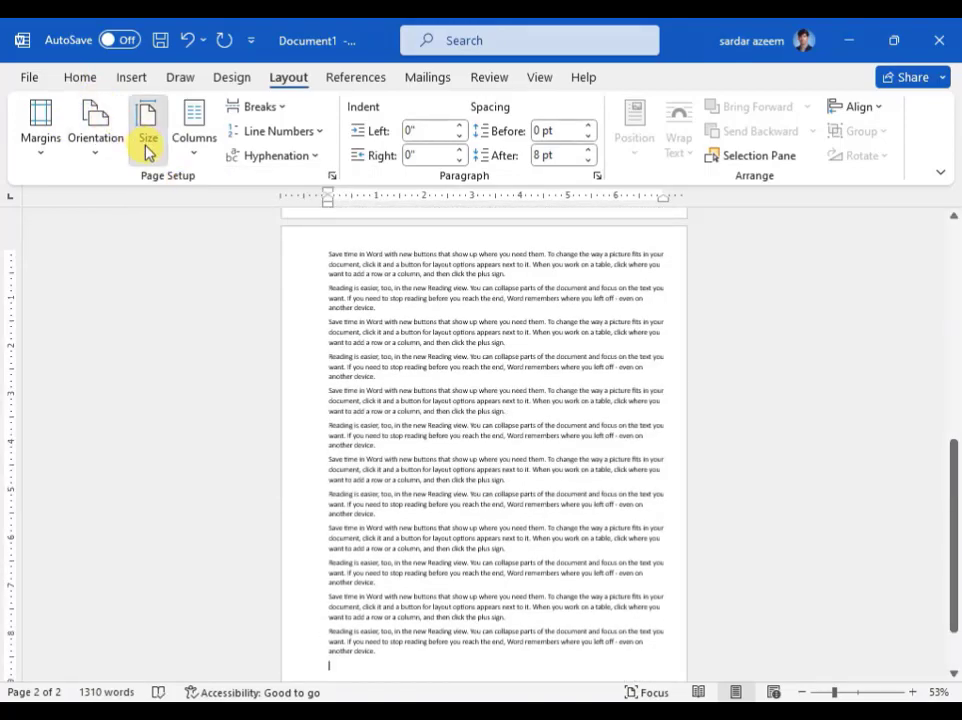
click(148, 150)
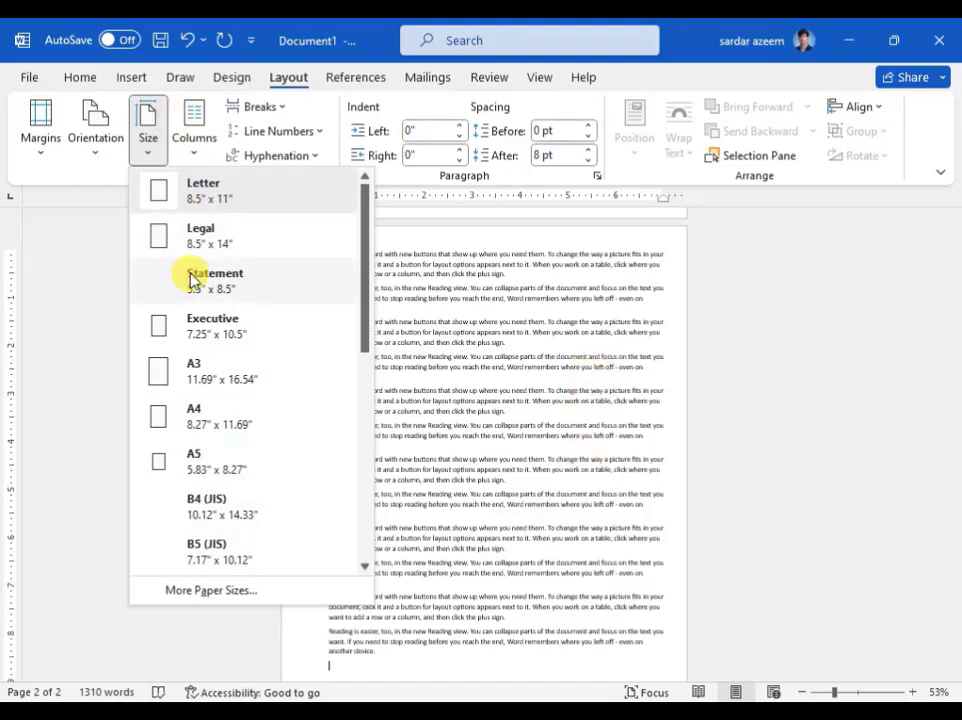
click(209, 196)
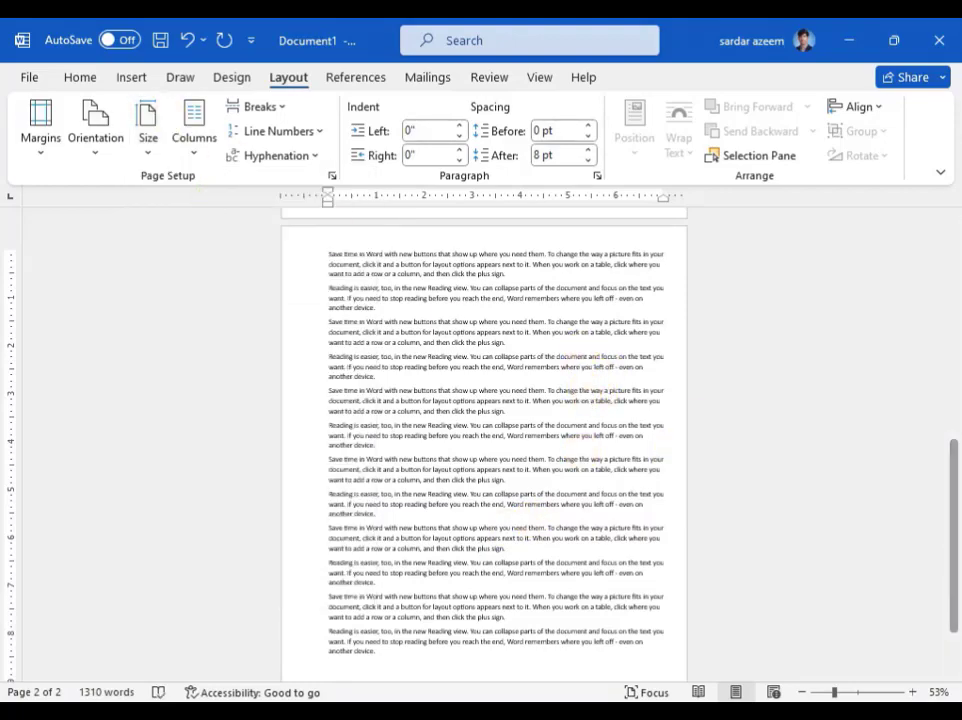
Step: Select five consecutive paragraphs on page 2, starting with the second "Save time in Word" paragraph, and format them in two columns
click(855, 691)
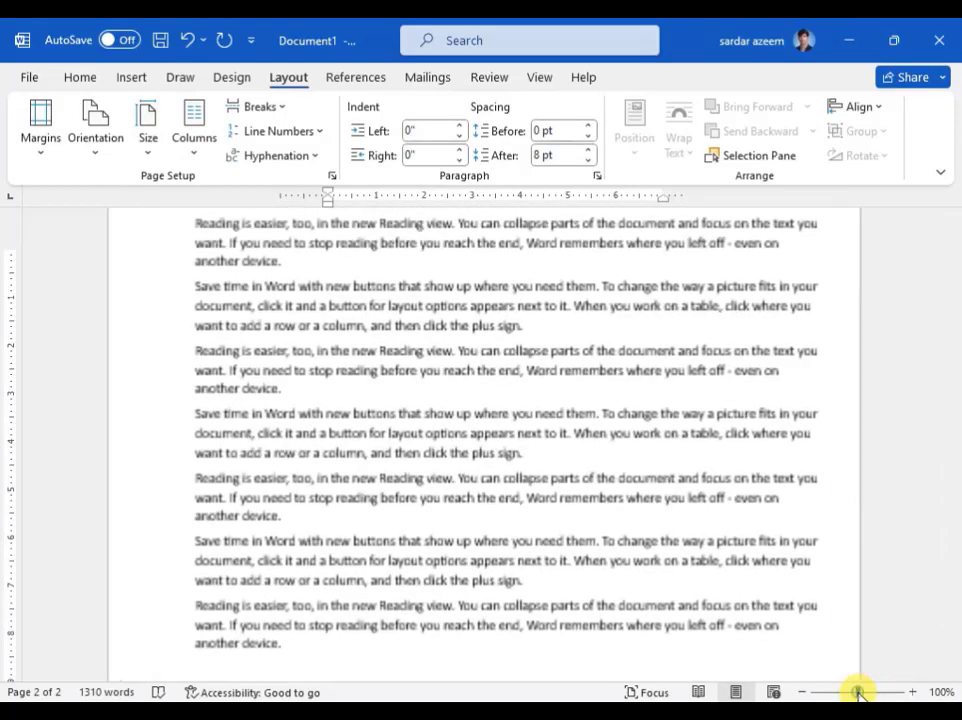
scroll(290, 322, up, 1)
scroll(290, 322, up, 2)
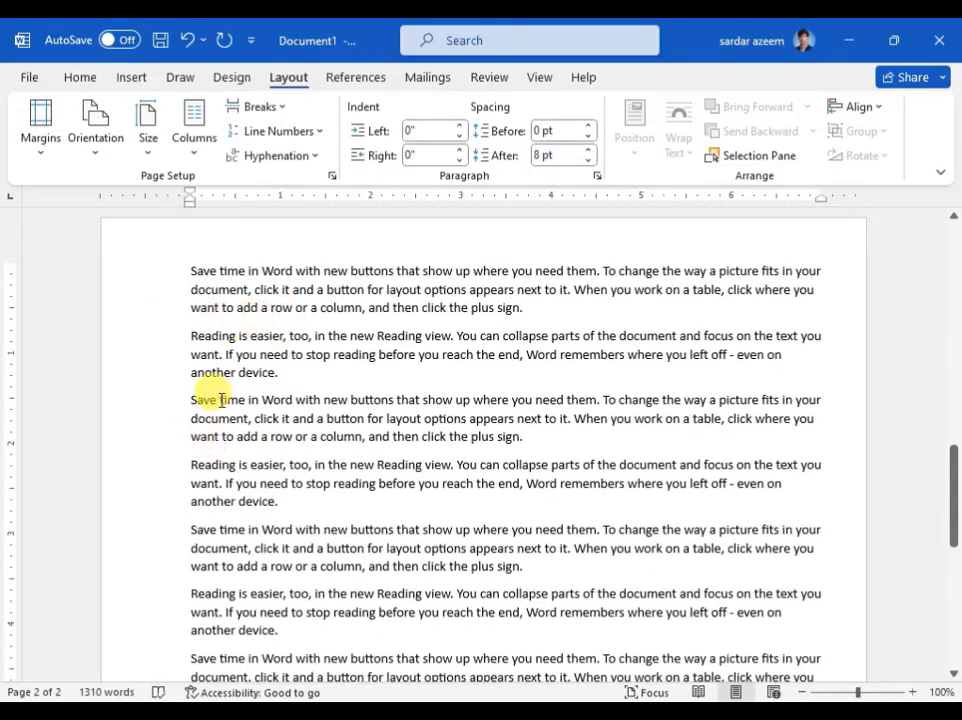
scroll(198, 395, down, 1)
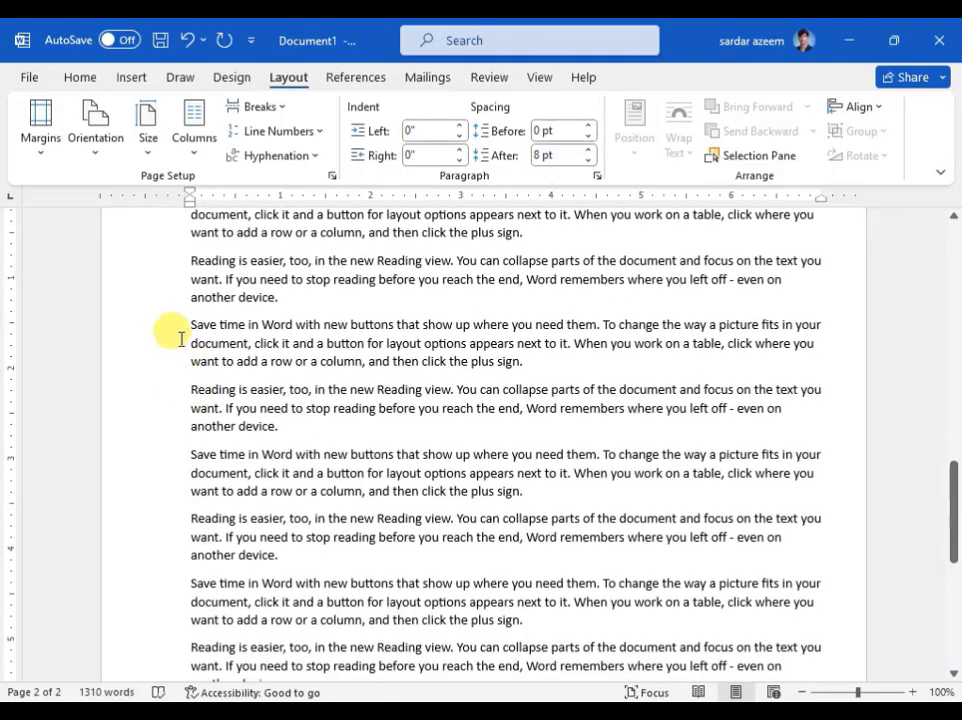
drag(185, 320, 533, 621)
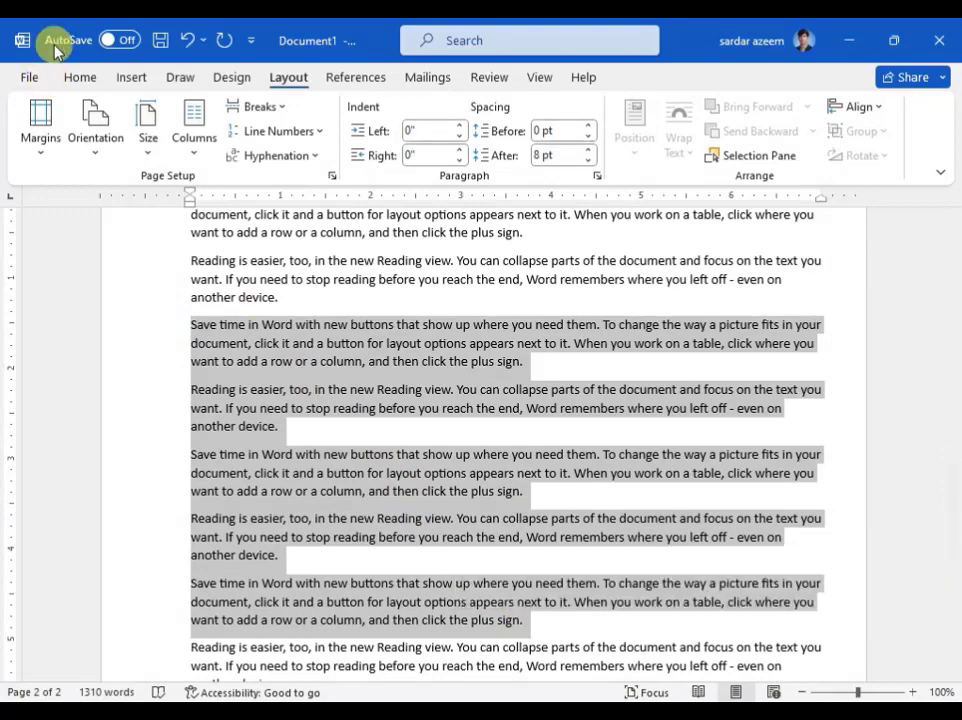
click(187, 153)
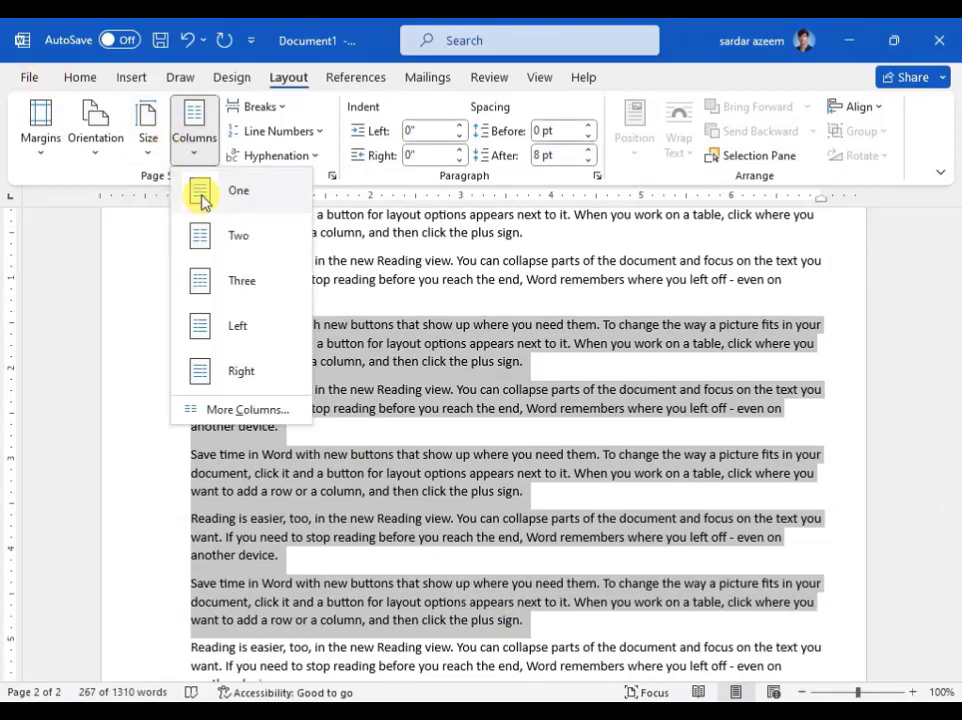
click(207, 237)
Step: Try the Three, Left and Right column layouts on the selected paragraphs
click(207, 150)
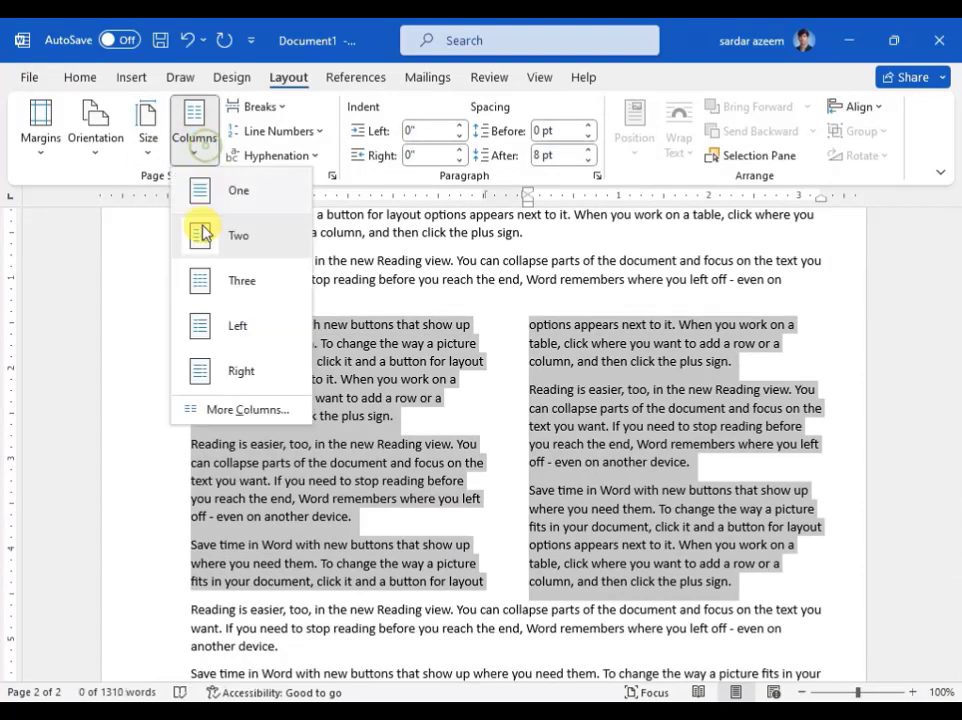
click(198, 281)
click(190, 148)
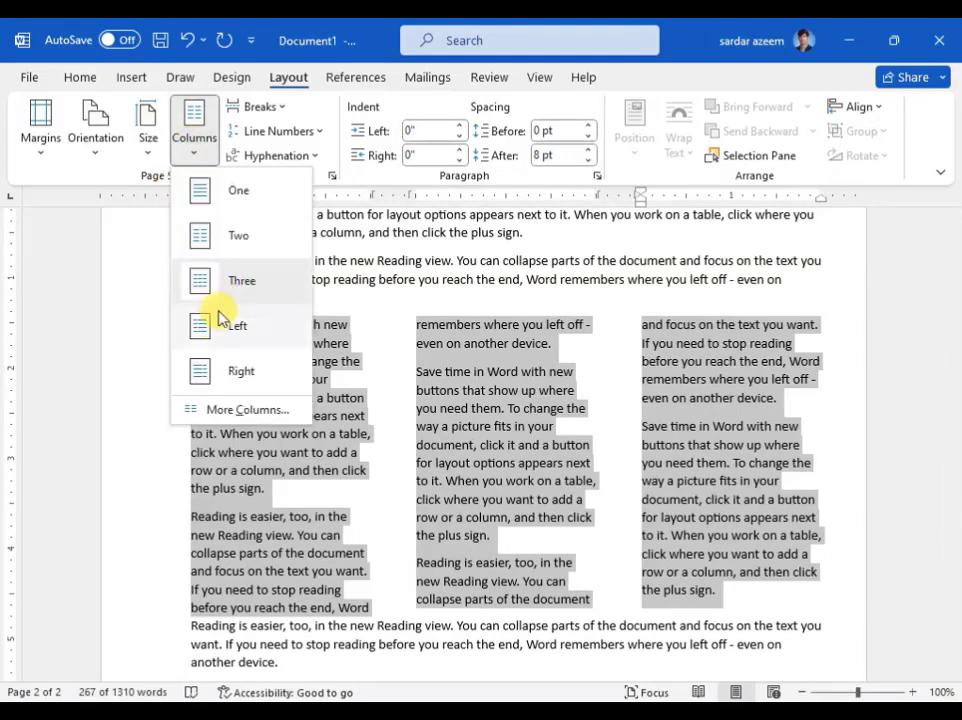
click(222, 320)
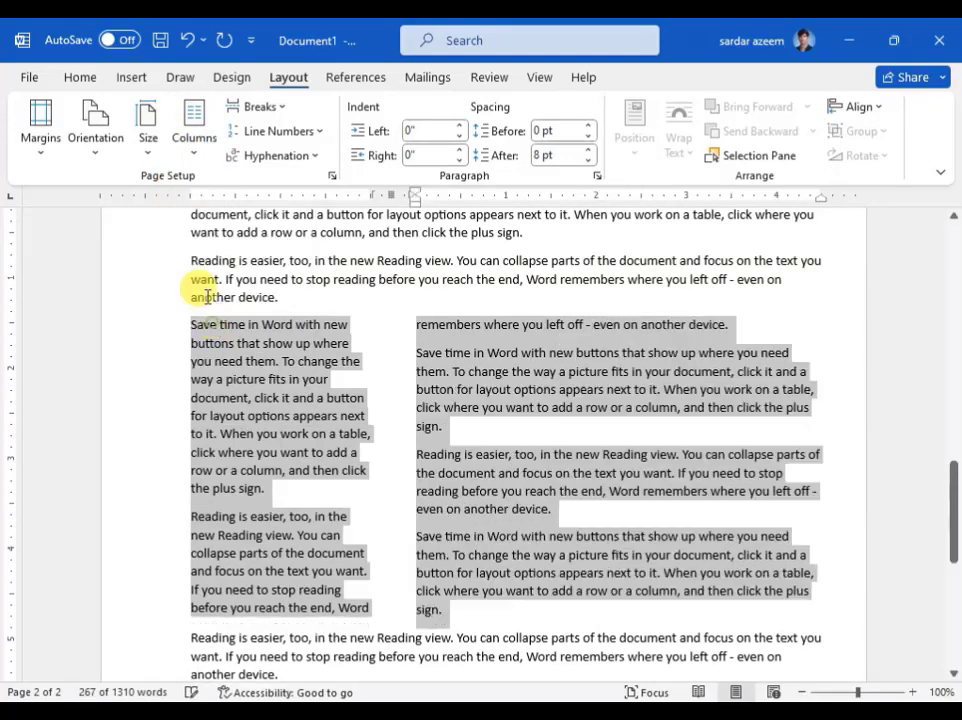
click(190, 148)
click(206, 360)
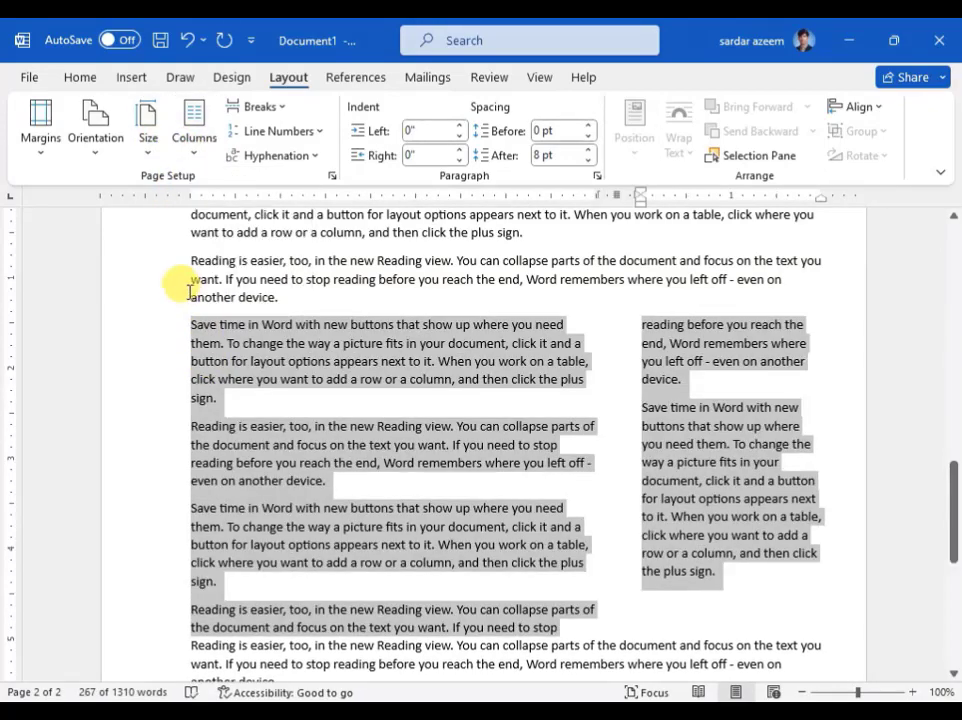
Step: Apply the three-column layout to the selected paragraphs again and return them to one column
click(198, 155)
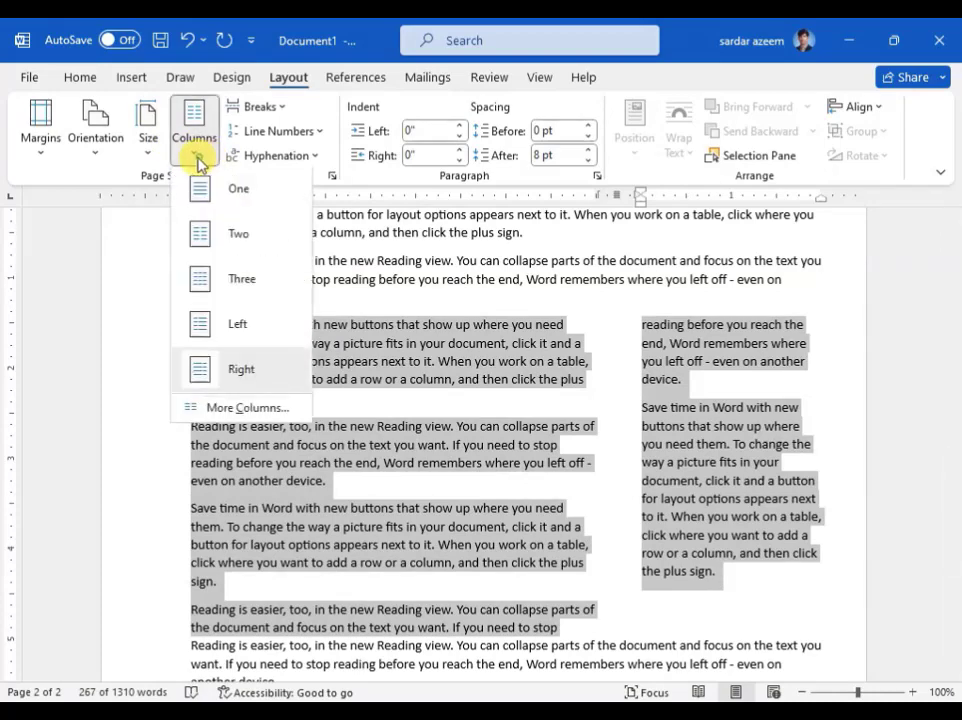
click(214, 288)
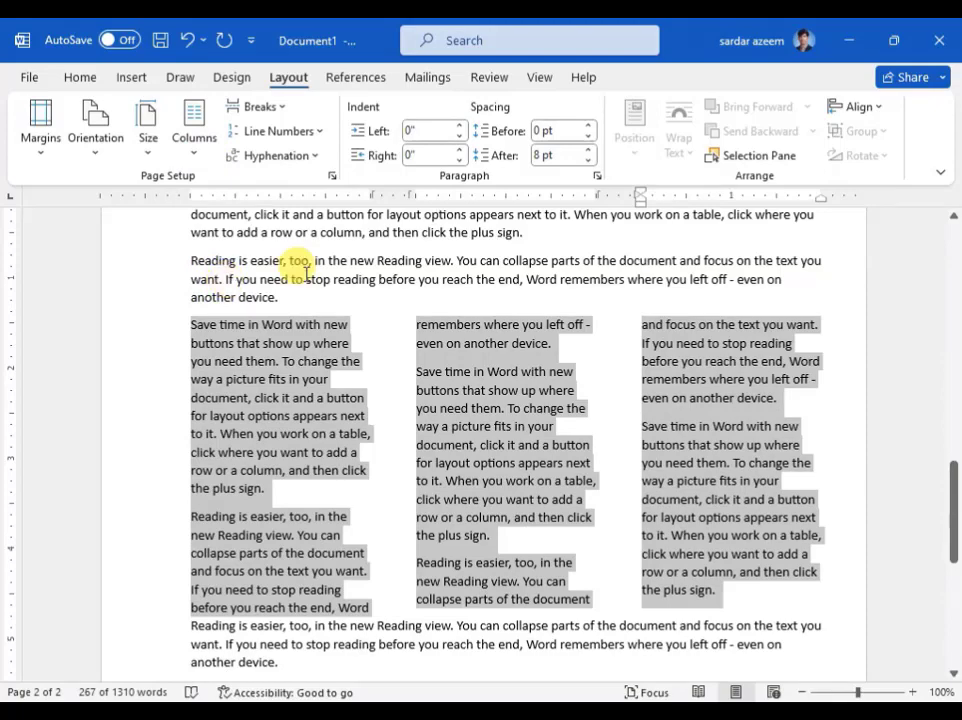
click(195, 150)
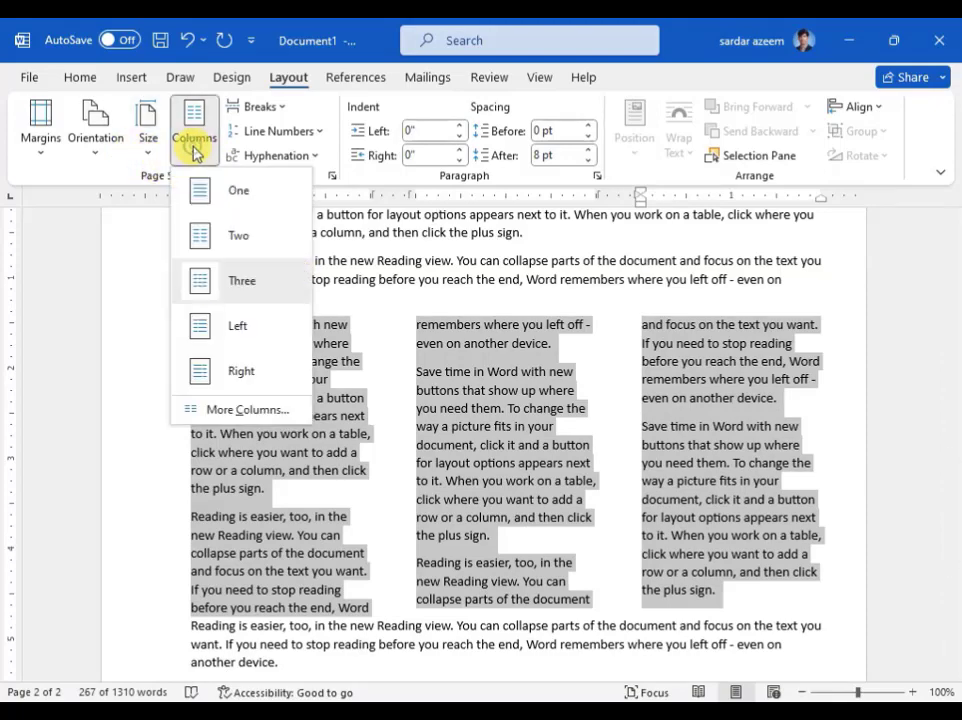
click(205, 195)
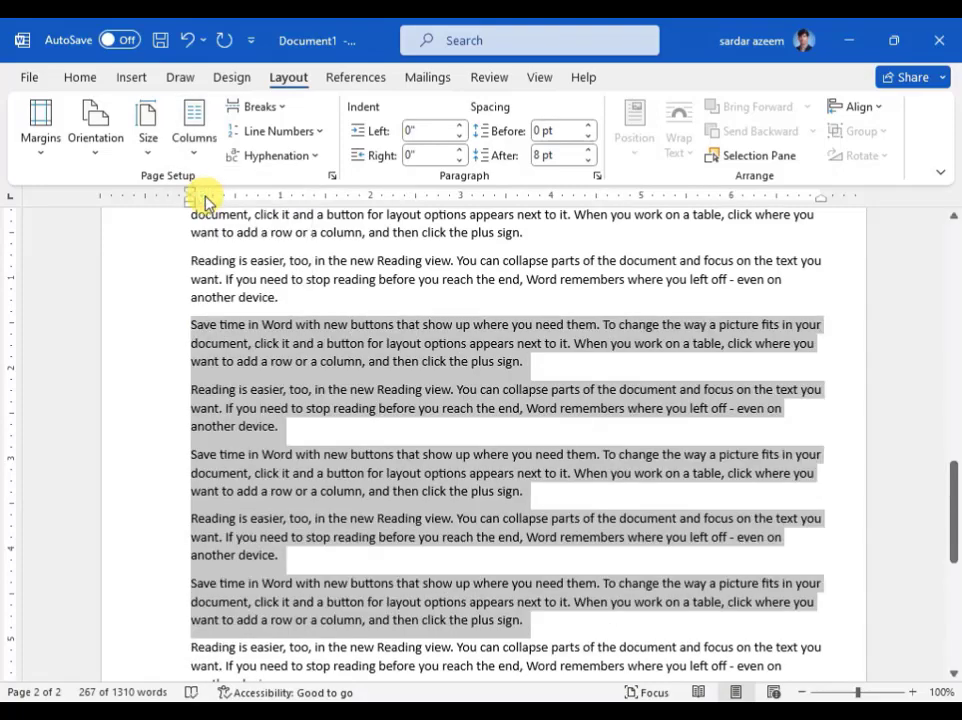
Step: Open the detailed column settings for the selected paragraphs
click(145, 140)
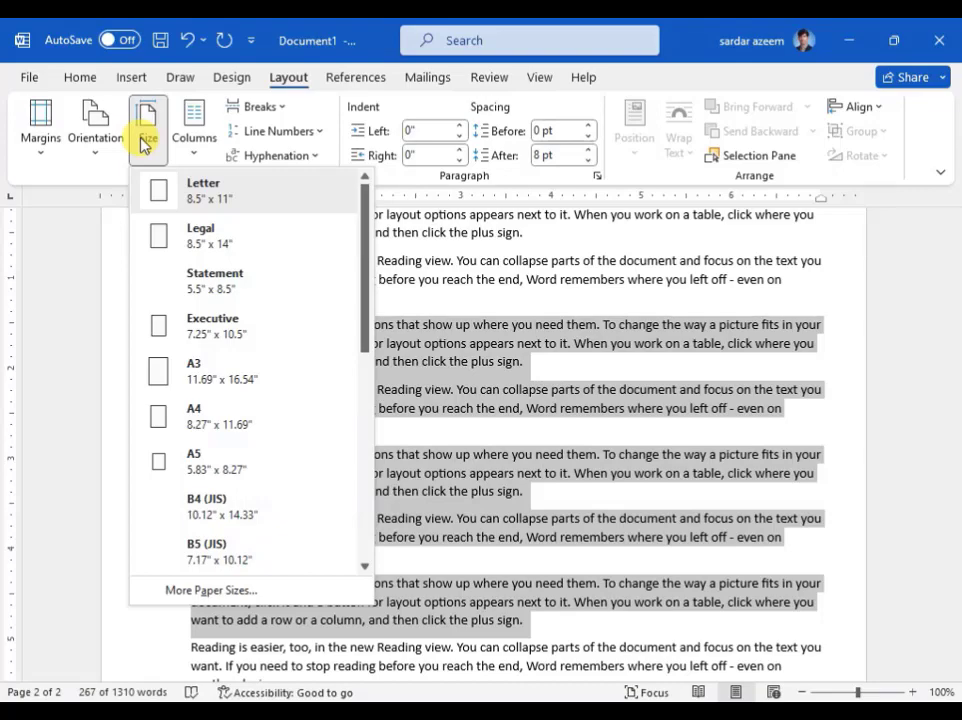
click(195, 152)
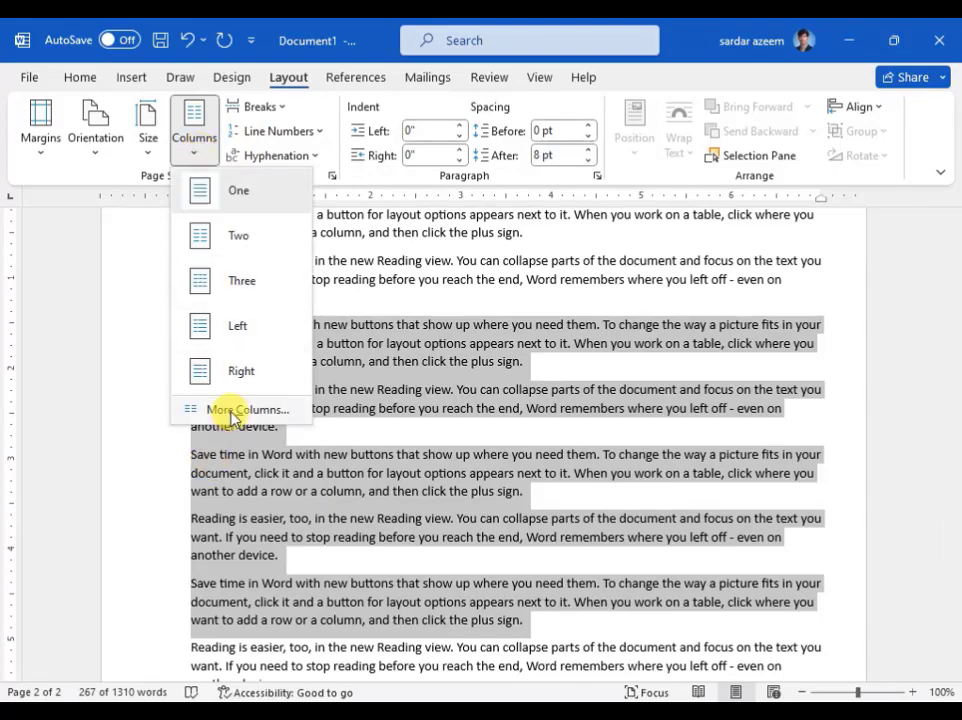
click(233, 412)
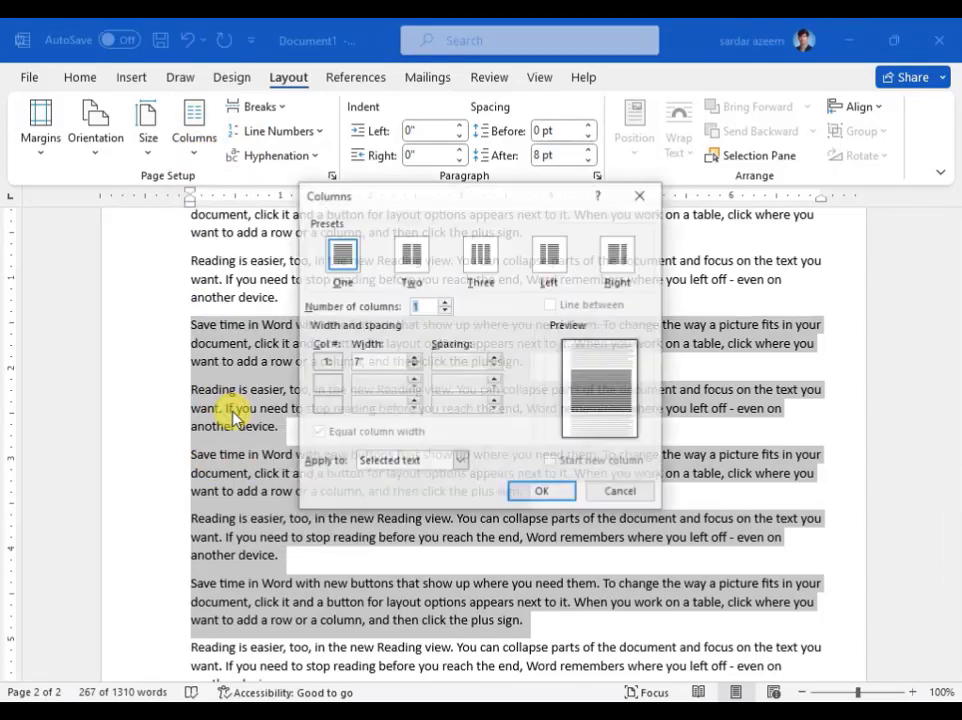
Step: Try the One, Two, Three, Left and Right column presets and raise the number of columns to 4
click(353, 262)
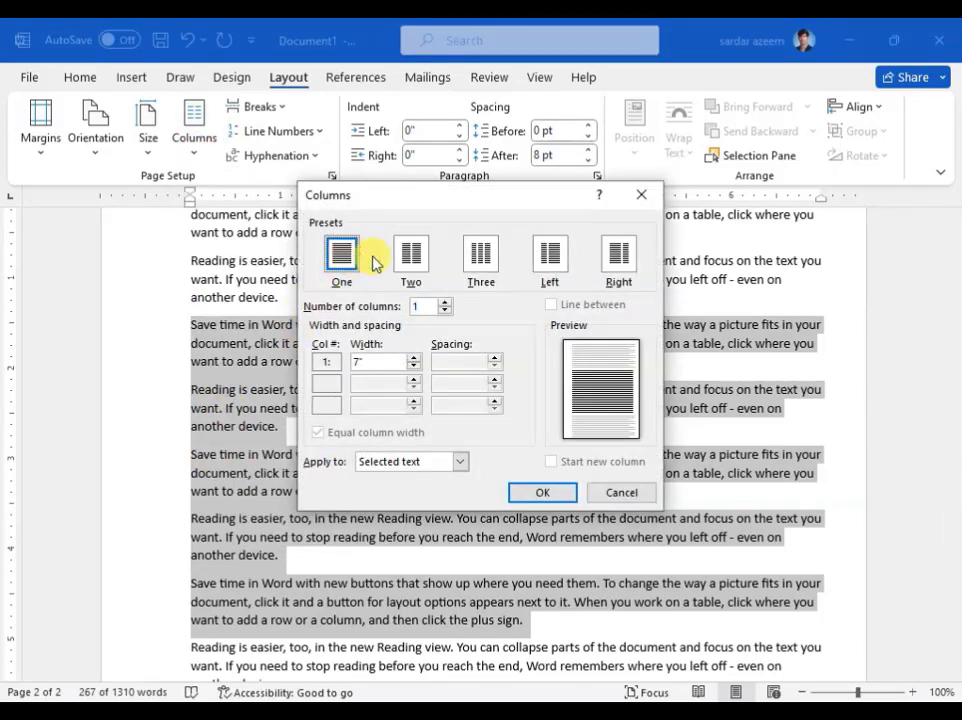
click(410, 262)
click(482, 258)
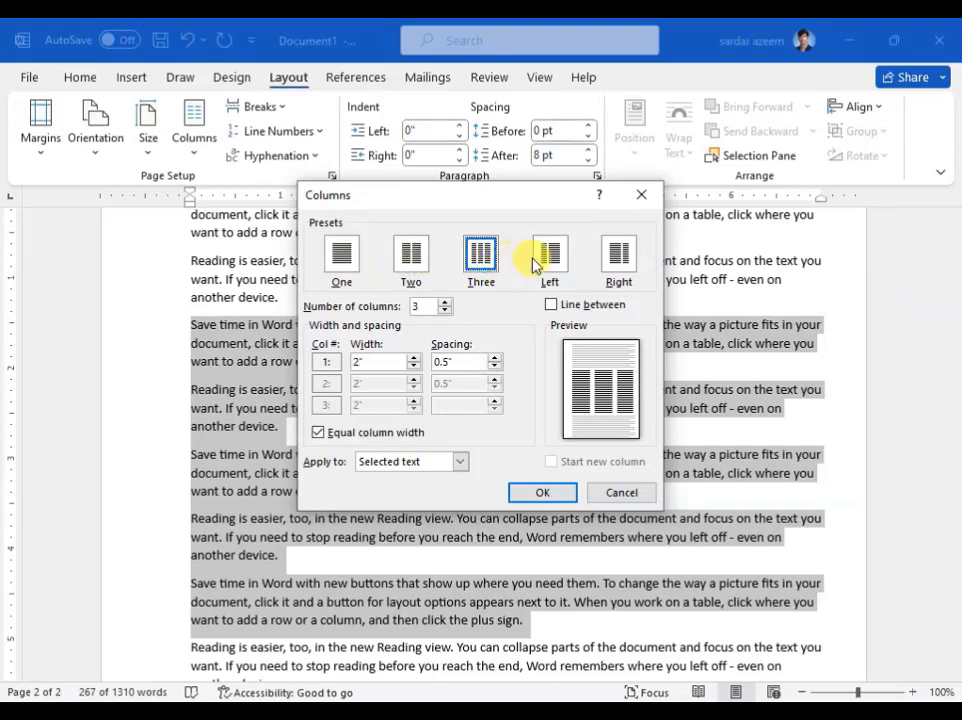
click(556, 260)
click(624, 260)
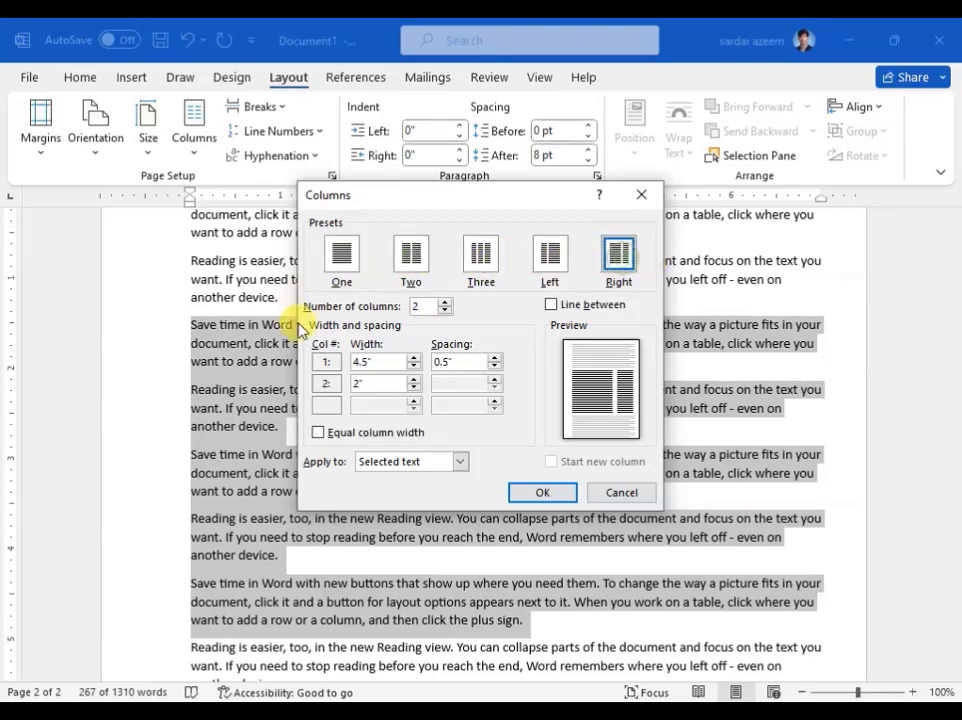
click(446, 302)
click(446, 302)
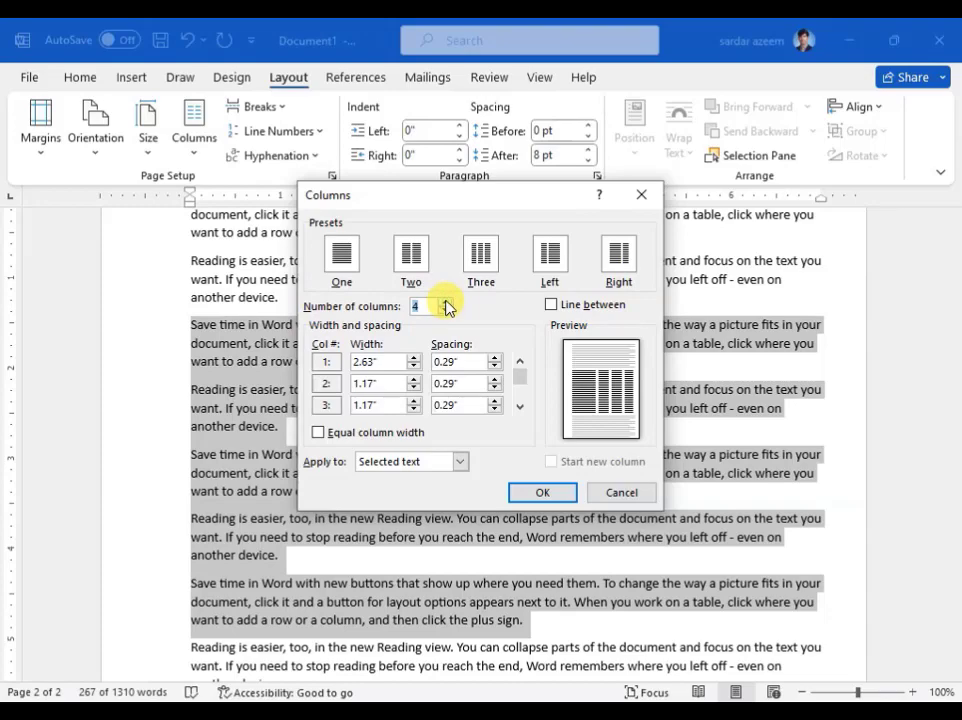
click(424, 306)
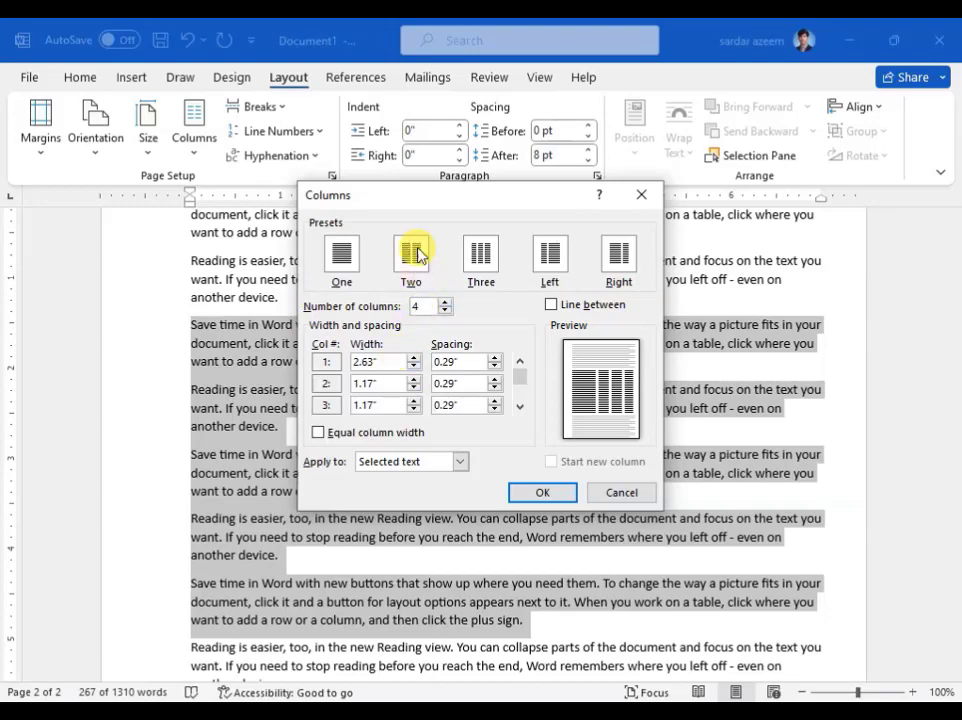
Step: Format the selected text in three equal columns with 0.7" spacing and a line between the columns
click(478, 258)
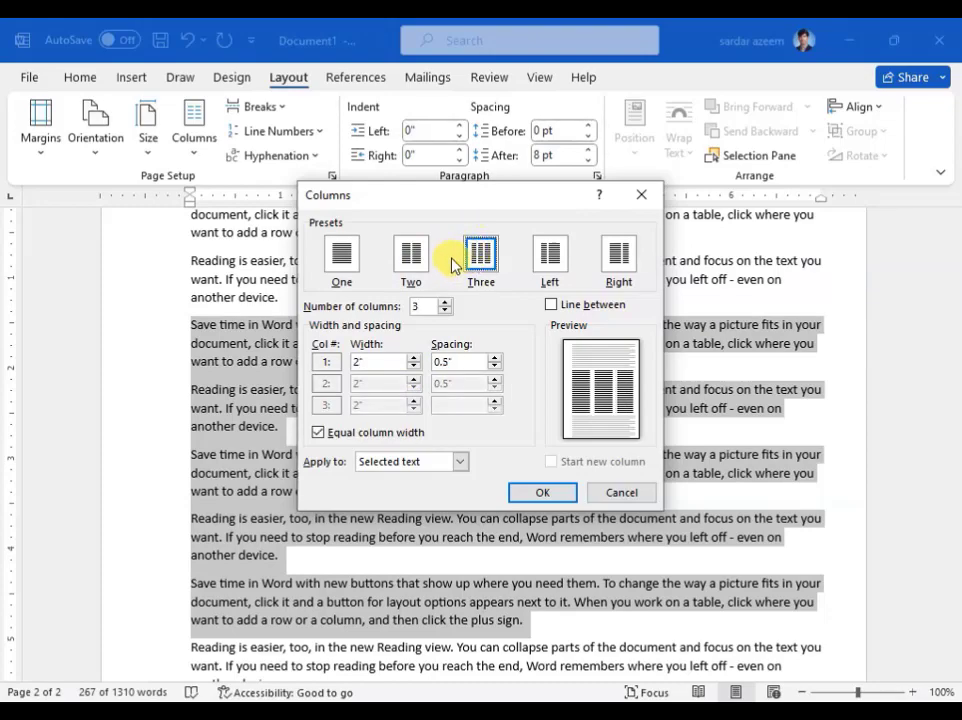
double_click(460, 361)
text(0)
click(553, 307)
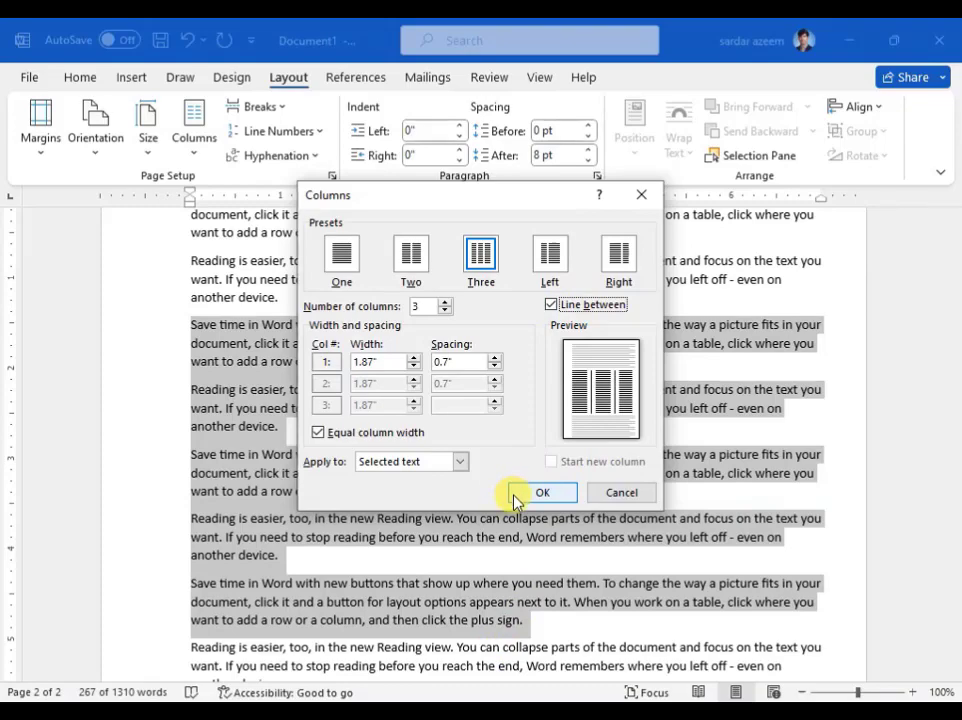
click(424, 470)
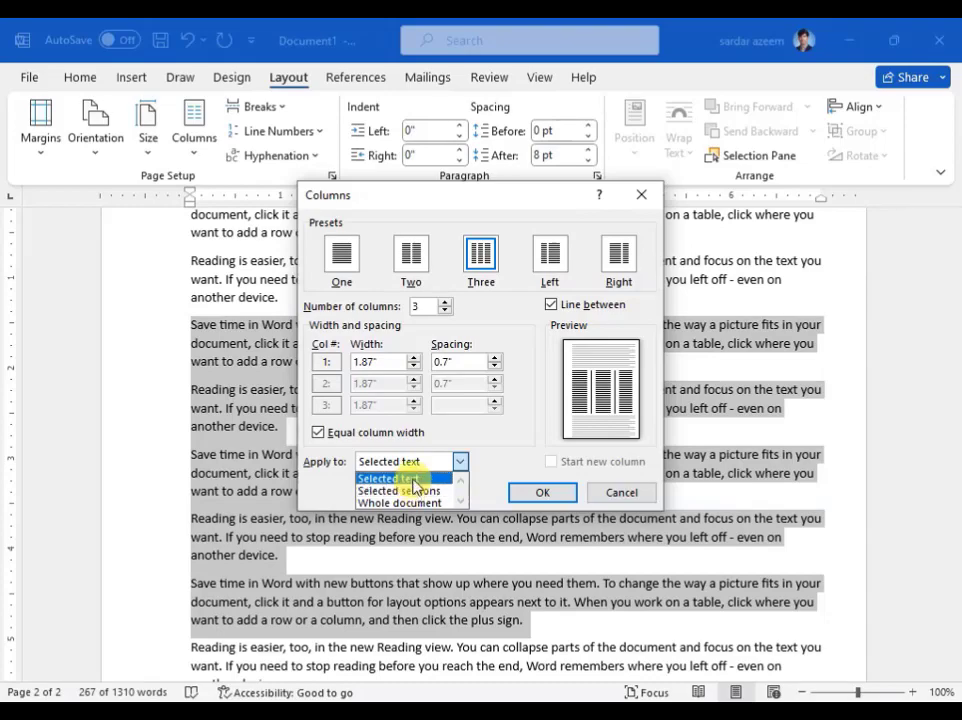
click(413, 479)
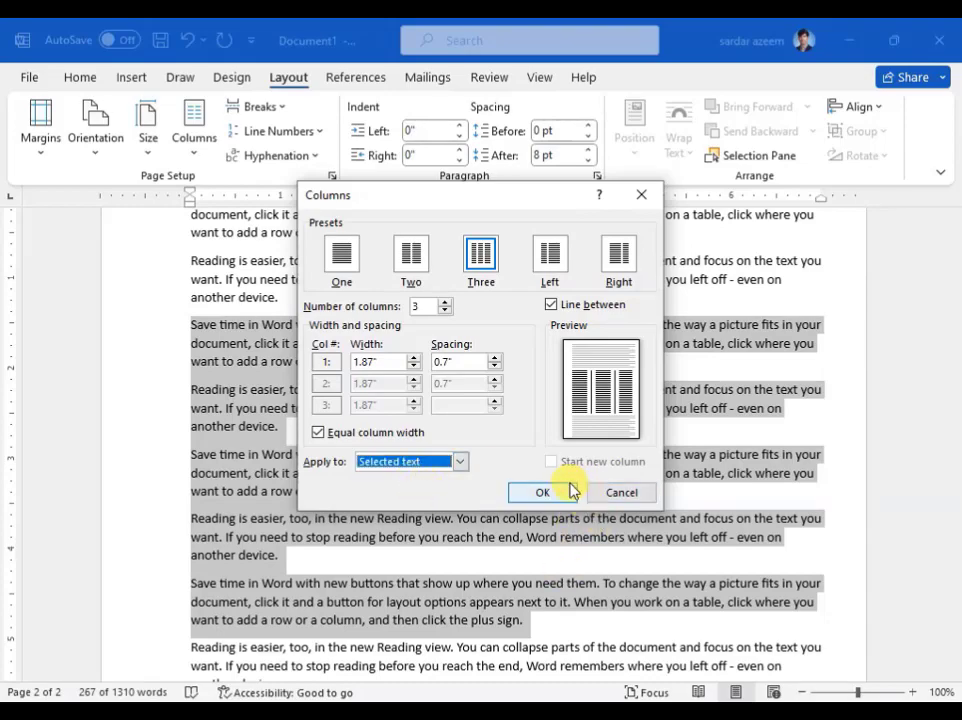
click(551, 493)
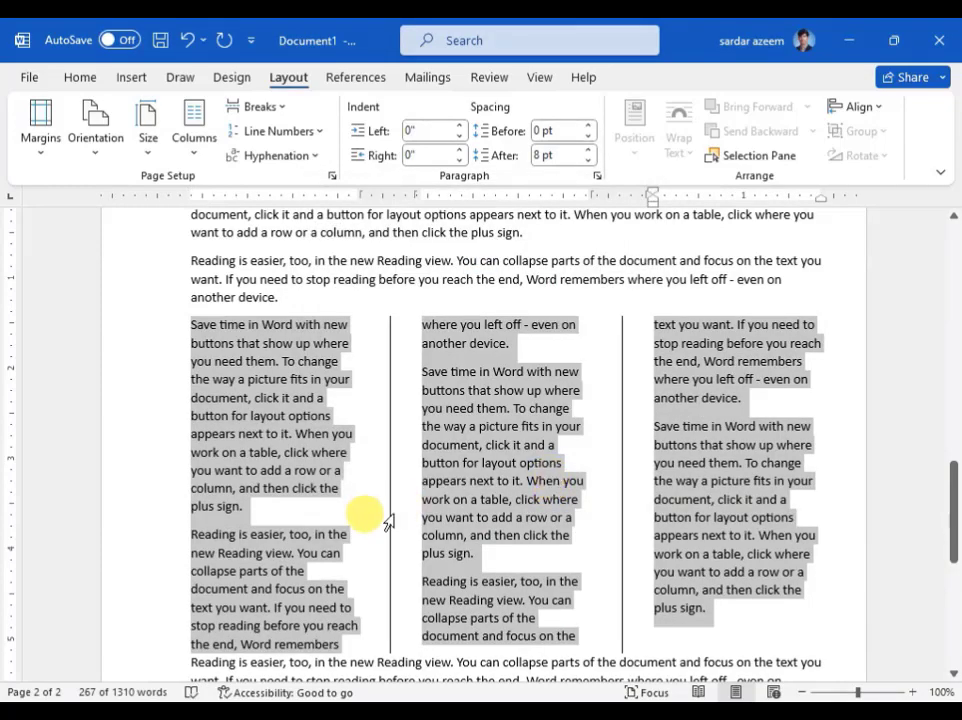
Step: Select all the text in the three columns and justify it
drag(392, 514, 443, 493)
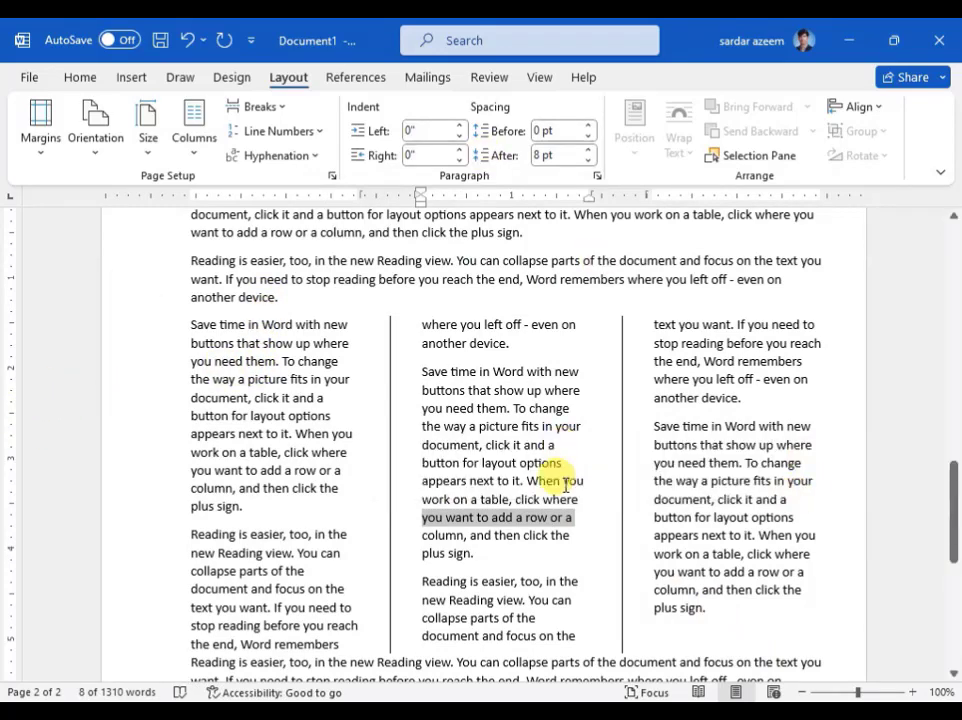
click(574, 533)
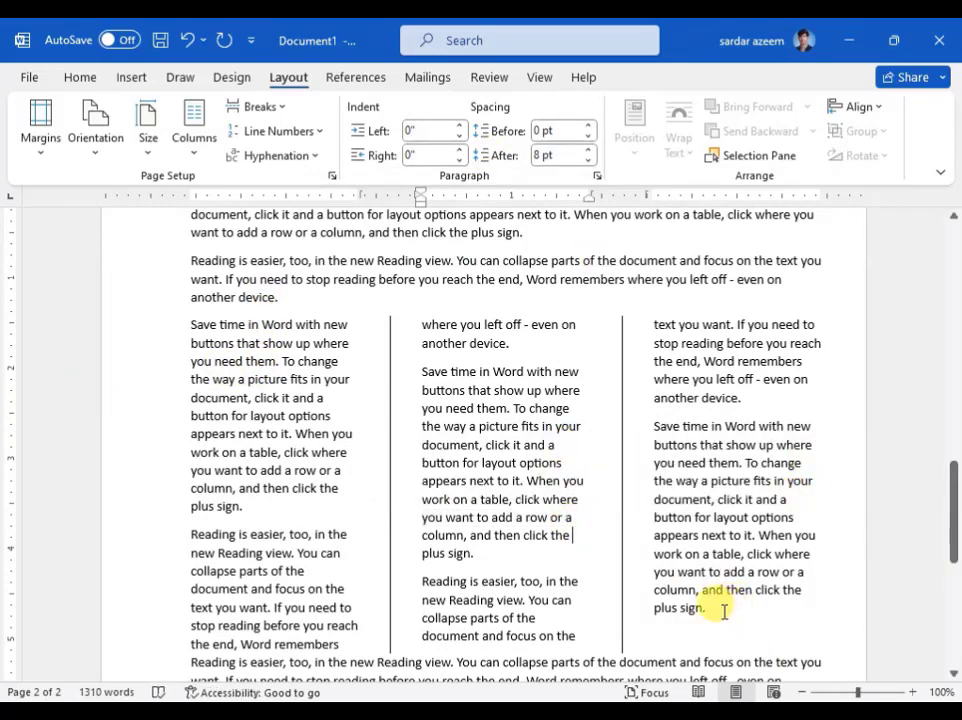
drag(718, 612, 193, 330)
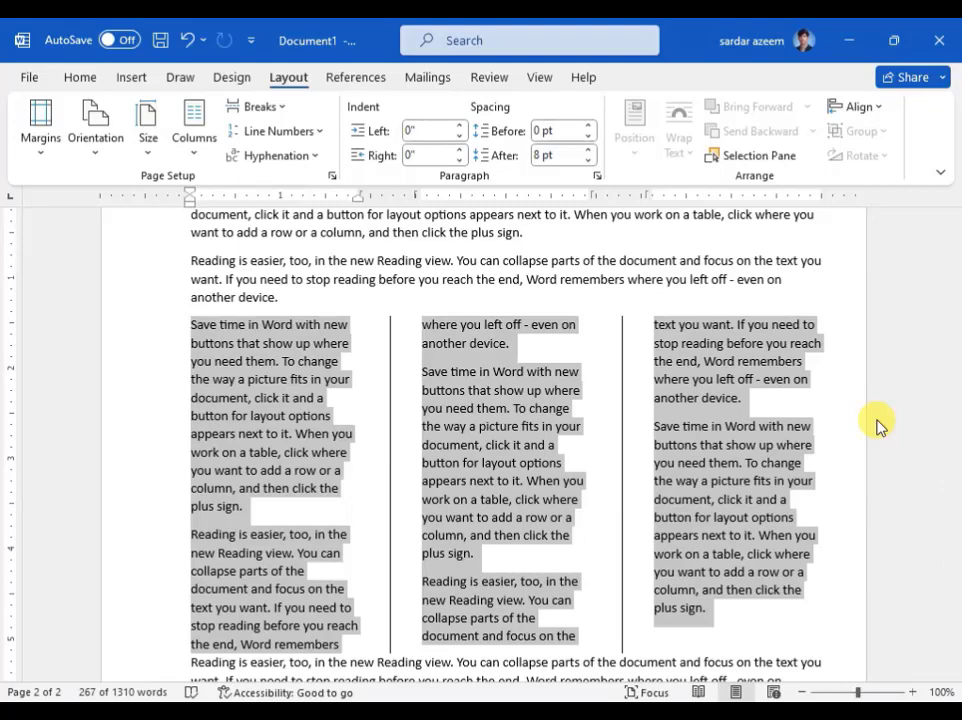
key(ctrl+j)
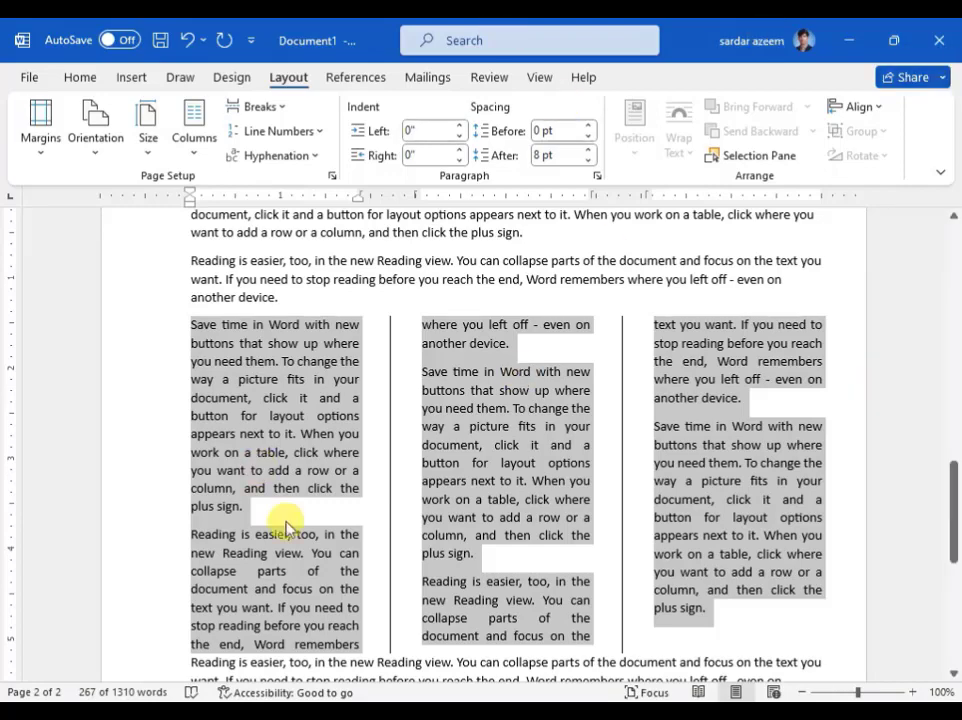
Step: Try a column break after the first paragraph of the three-column text and take it out again
click(255, 503)
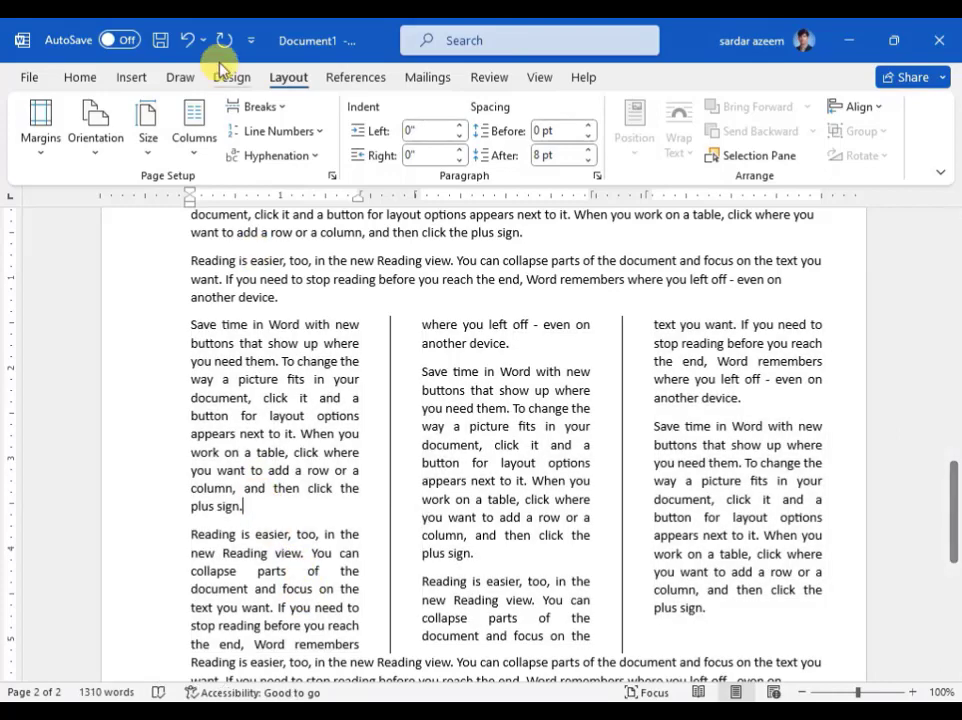
click(257, 110)
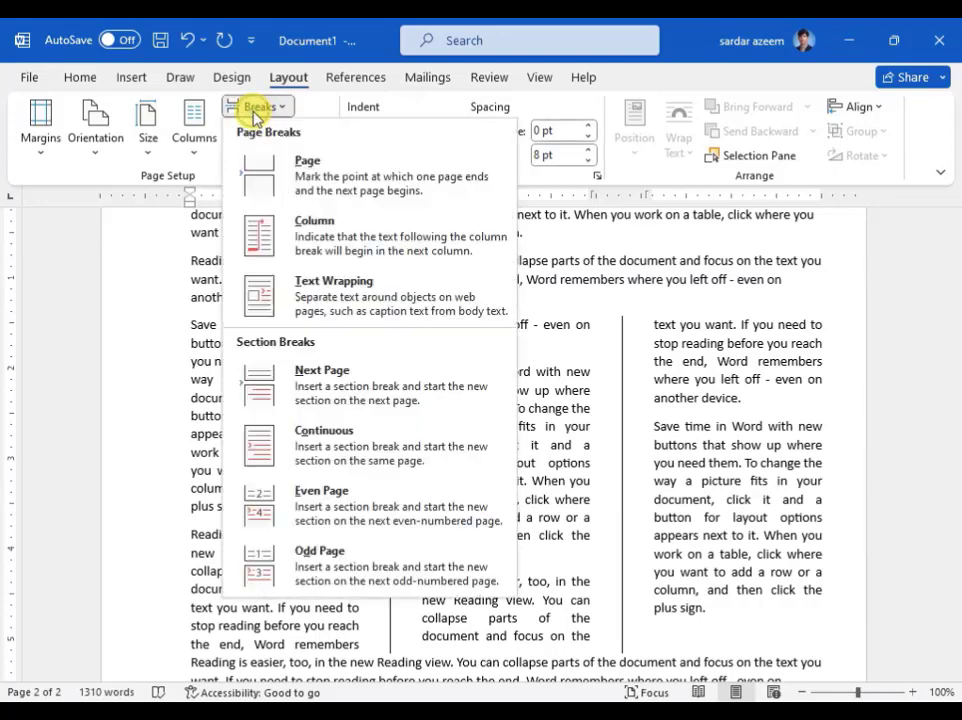
click(295, 238)
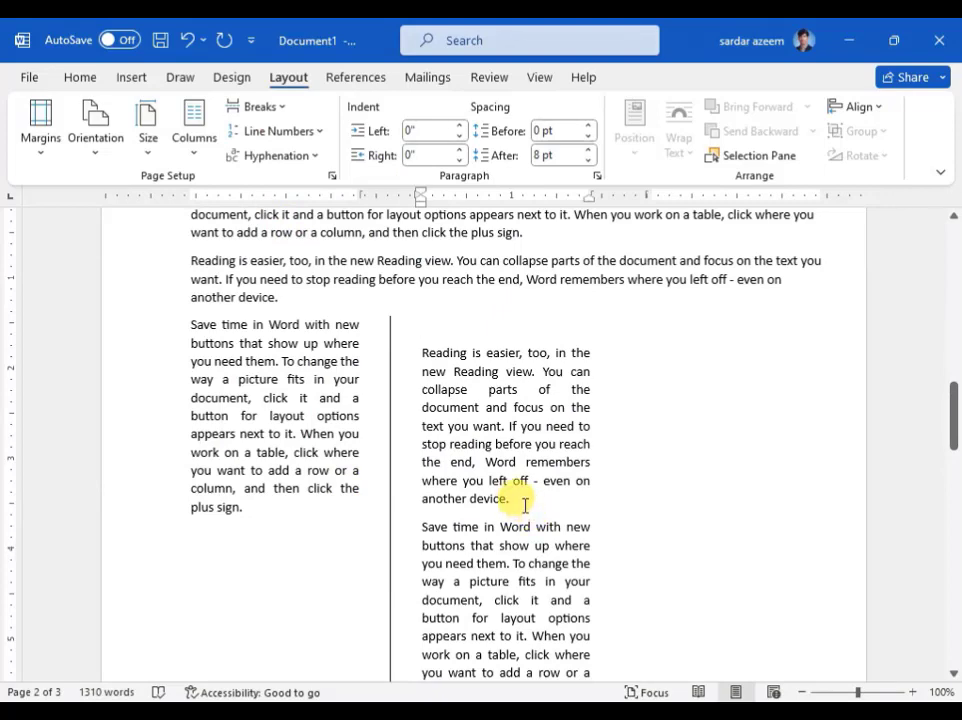
key(BackSpace)
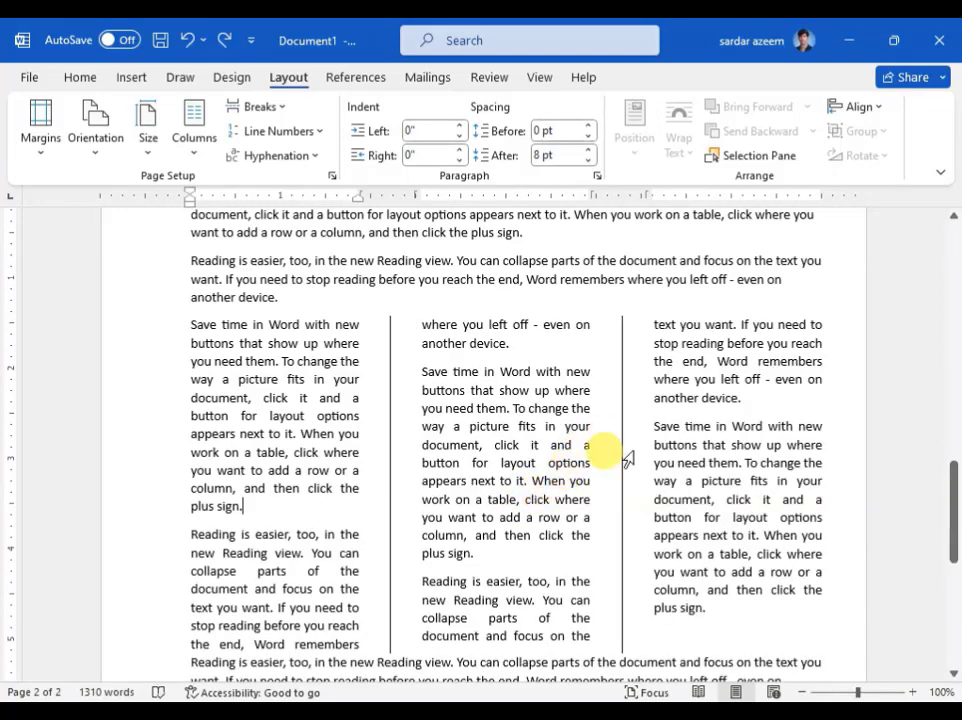
Step: Select all the three-column text and add continuous line numbers to it
click(655, 553)
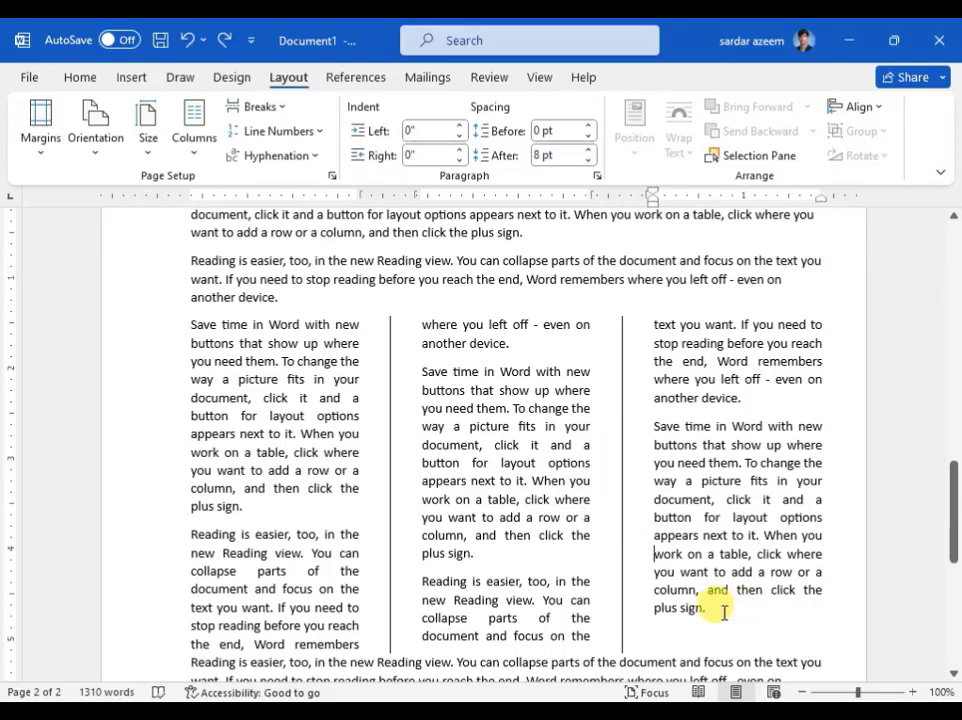
drag(715, 610, 201, 328)
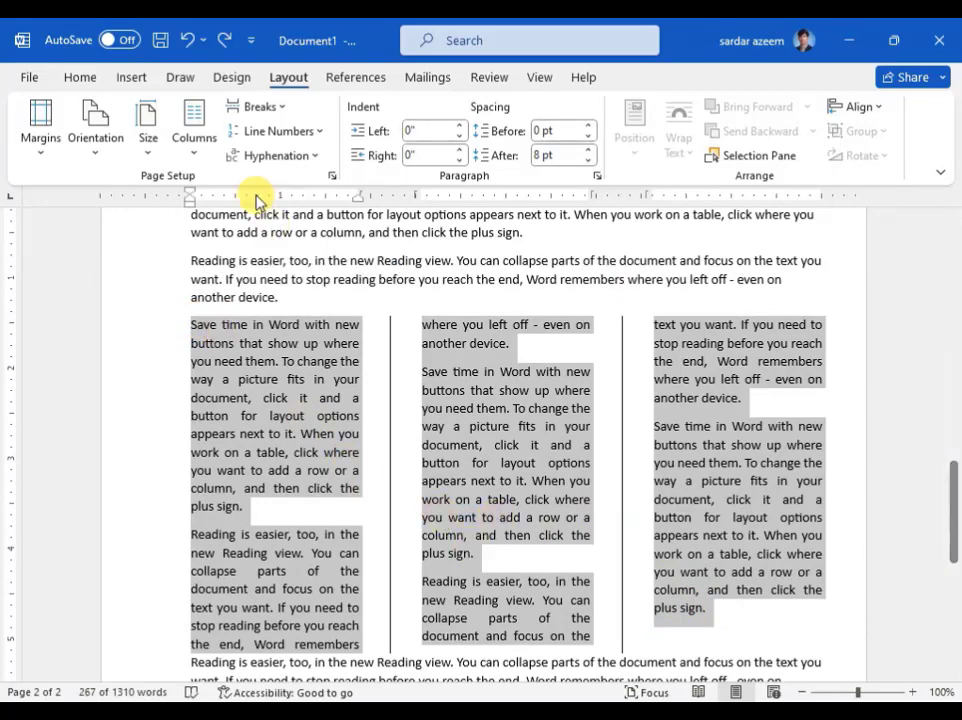
click(262, 131)
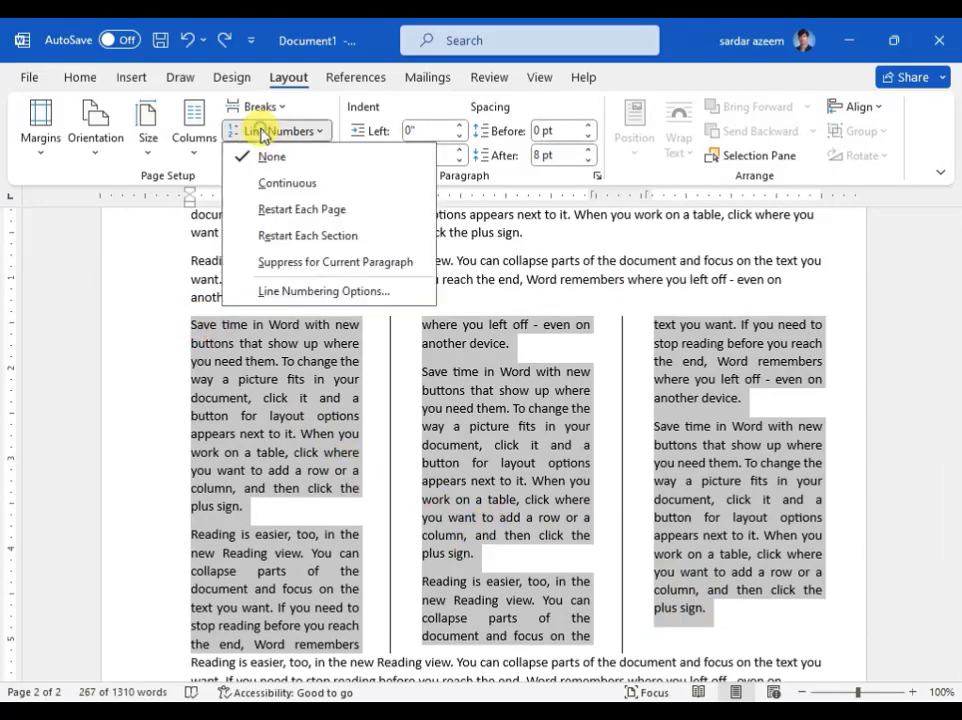
click(270, 185)
click(577, 522)
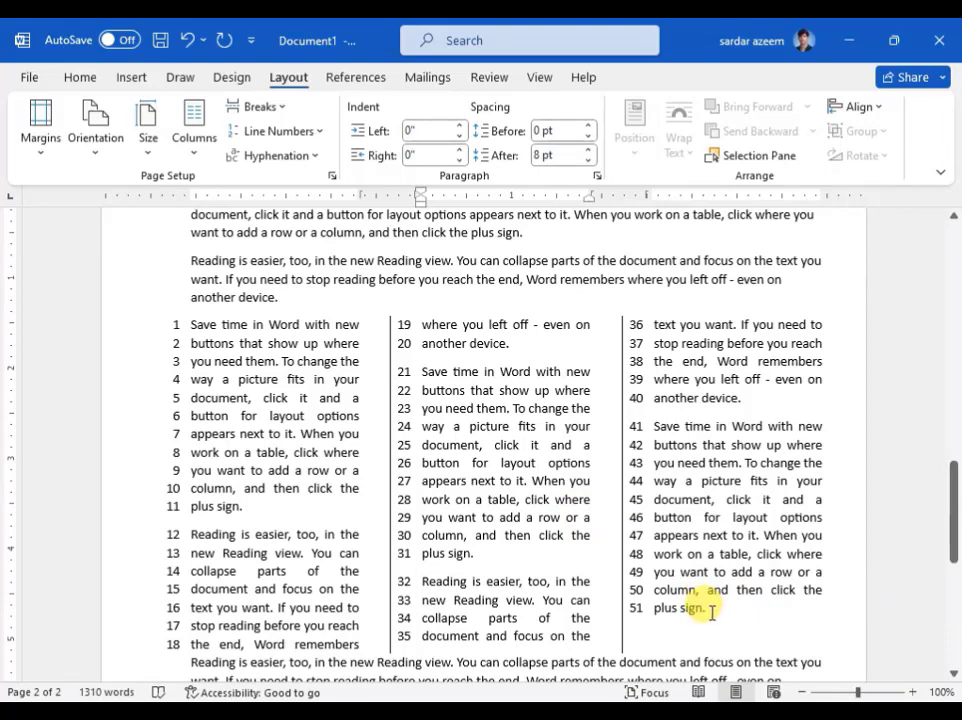
Step: Select the three-column text again and set its line numbering to None
drag(711, 614, 192, 326)
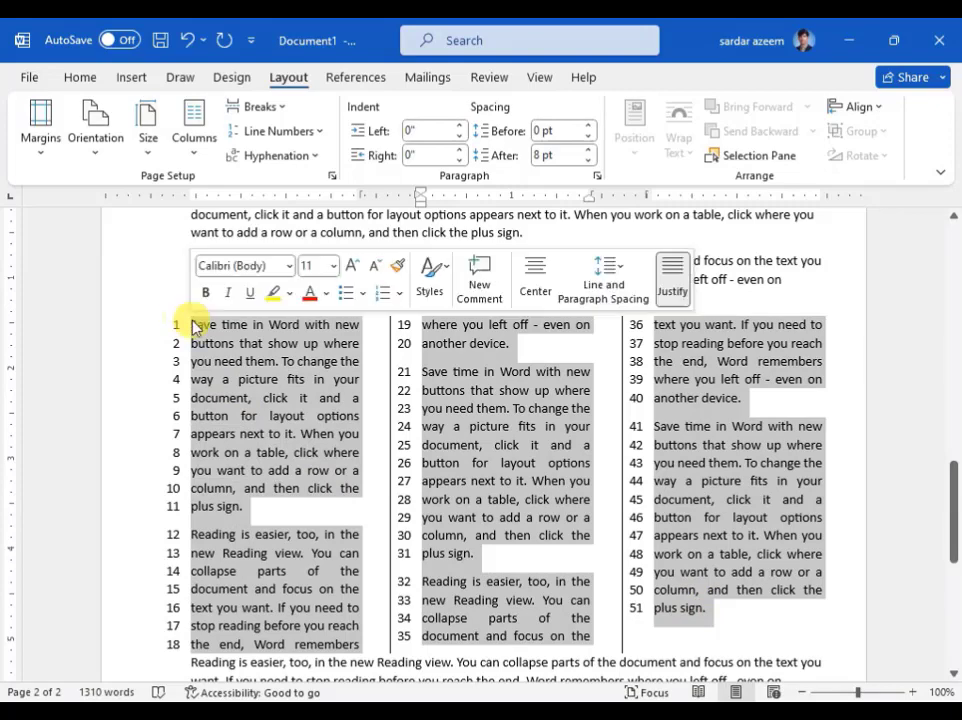
click(280, 130)
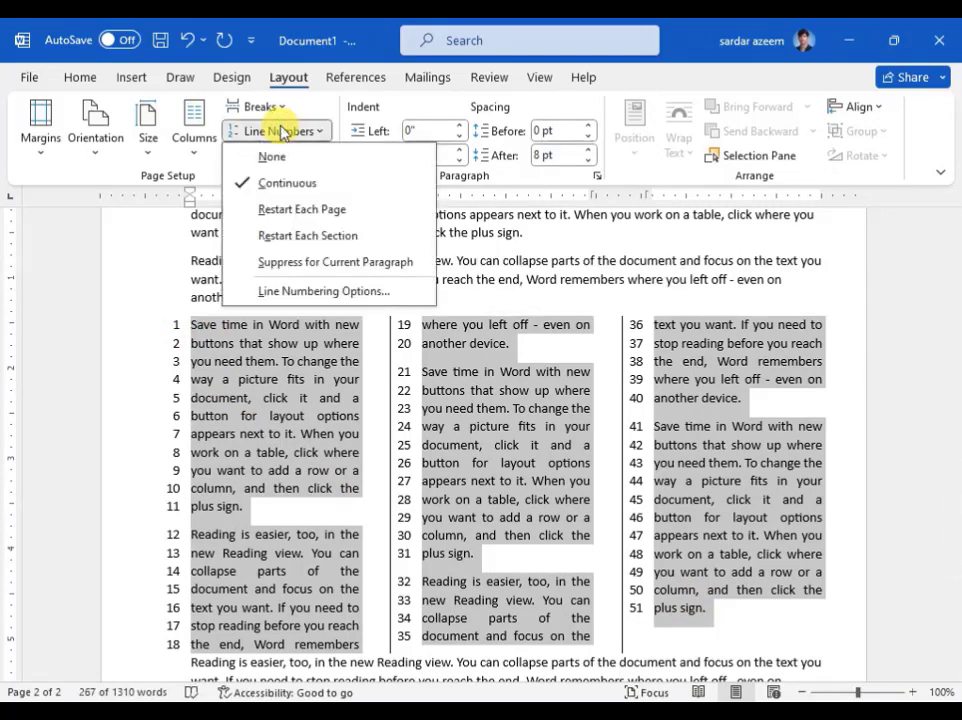
click(266, 160)
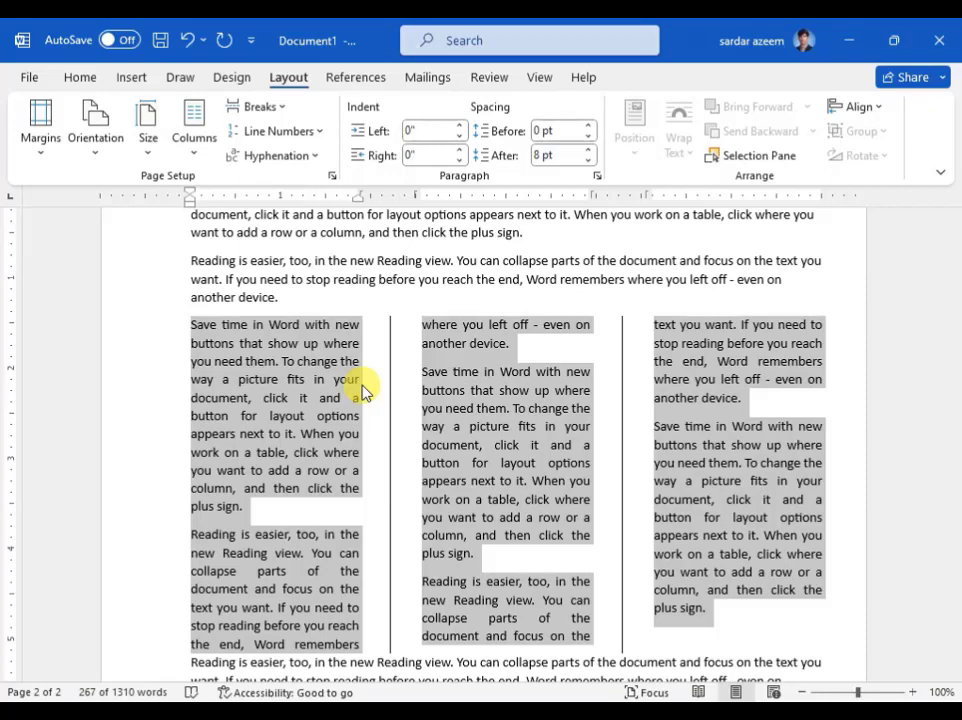
Step: Turn on automatic hyphenation and inspect the word "document" at the line break in the first column's first paragraph
click(290, 158)
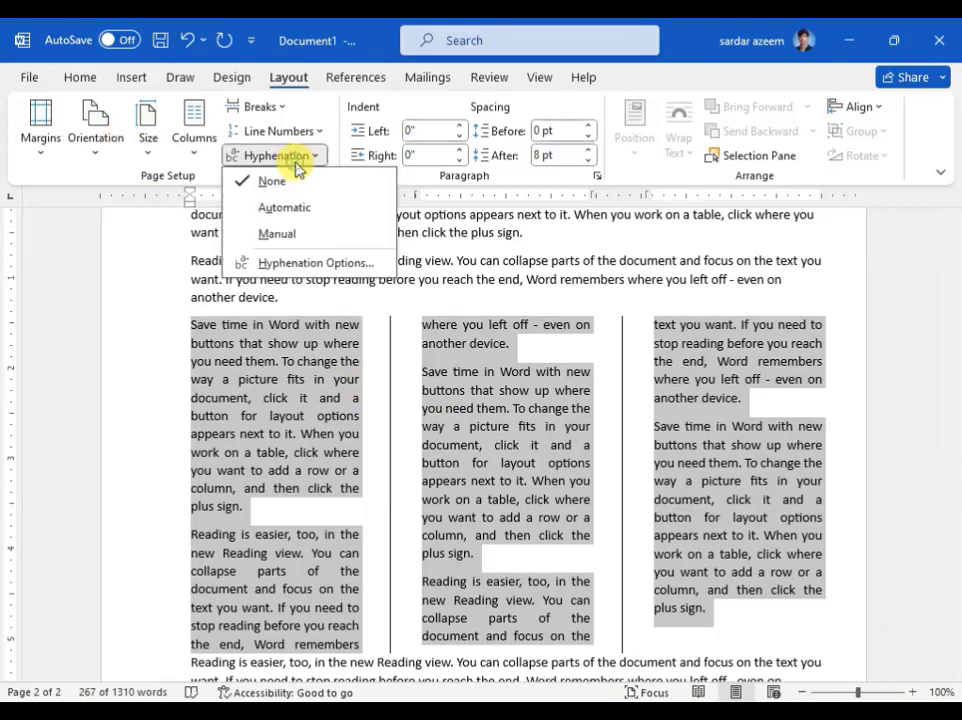
click(273, 210)
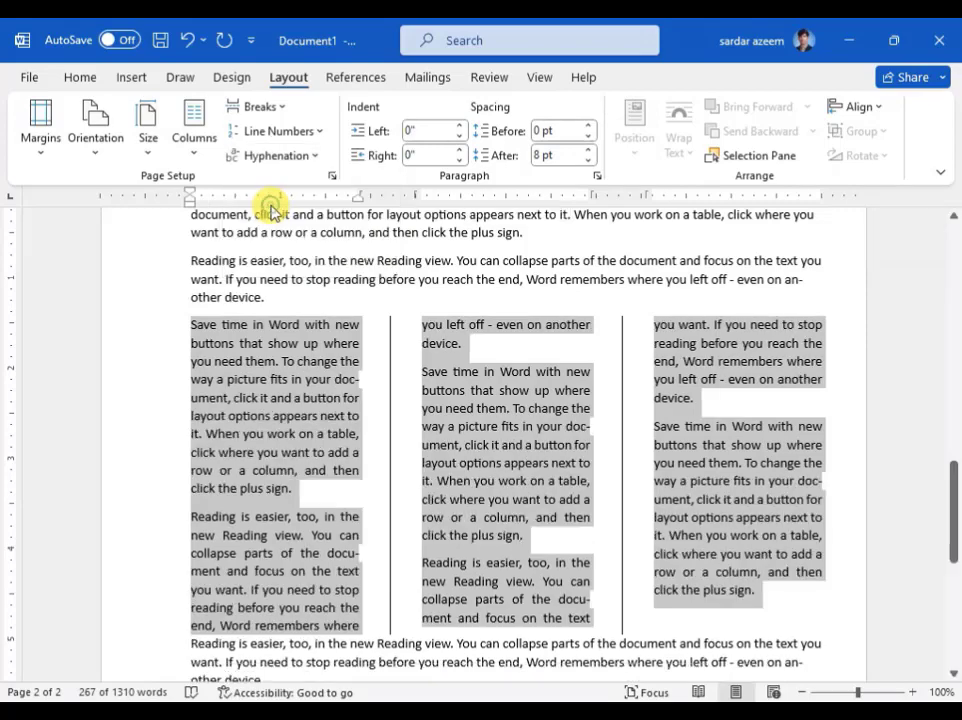
click(290, 395)
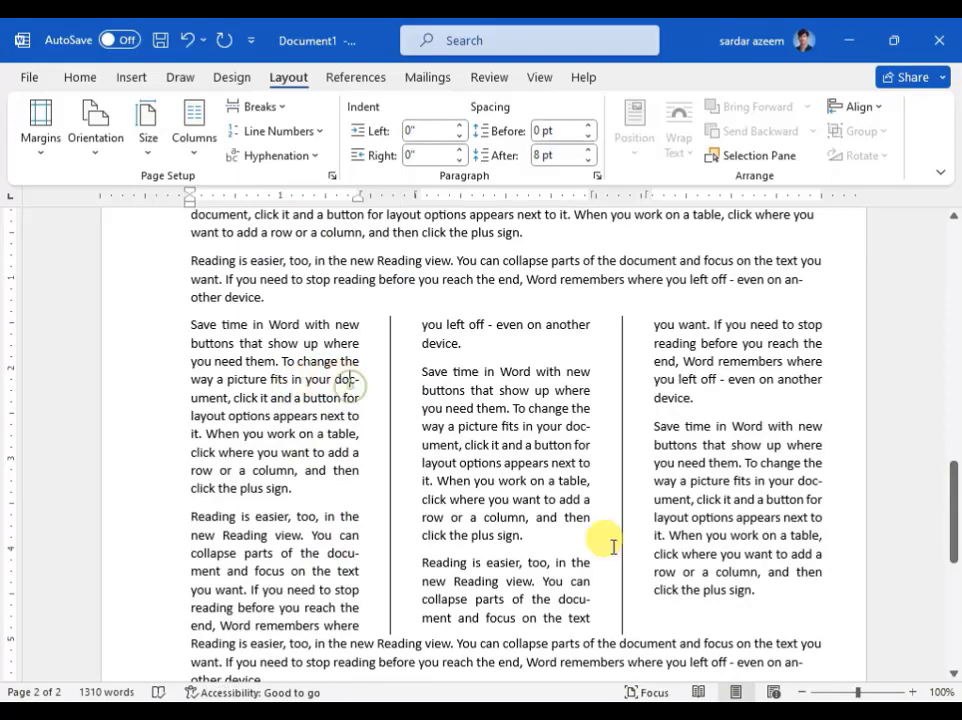
drag(856, 691, 884, 691)
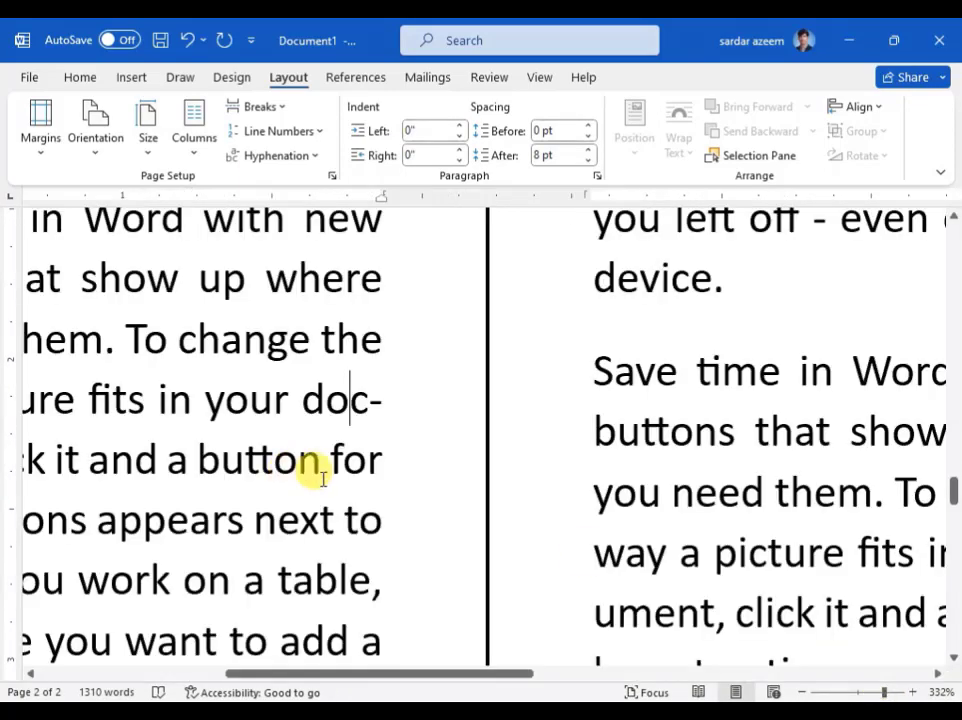
drag(378, 676, 258, 676)
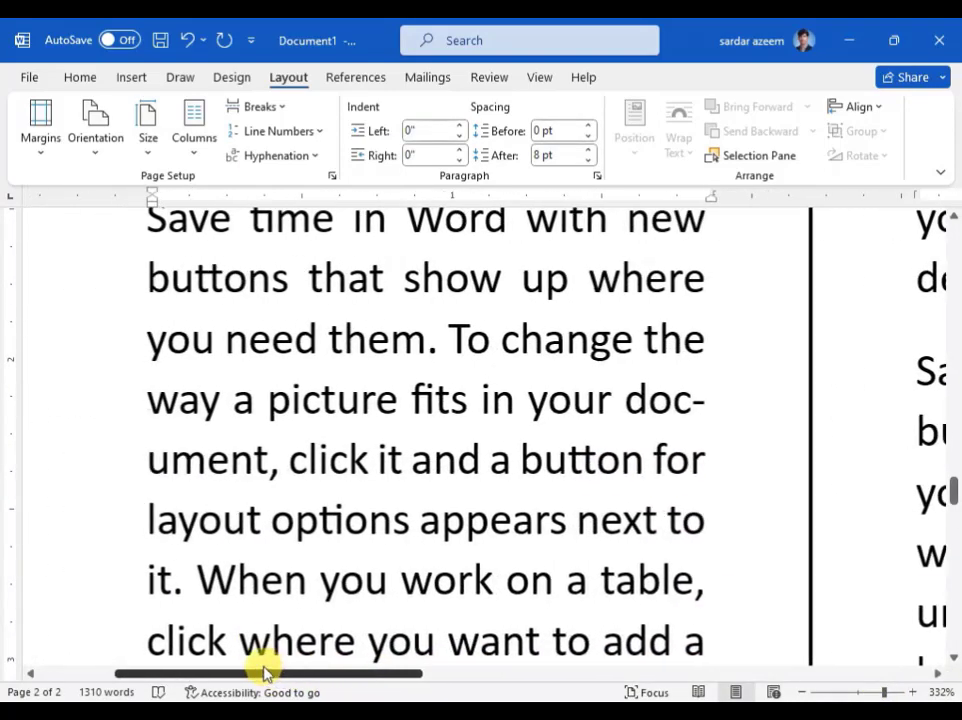
drag(630, 393, 695, 396)
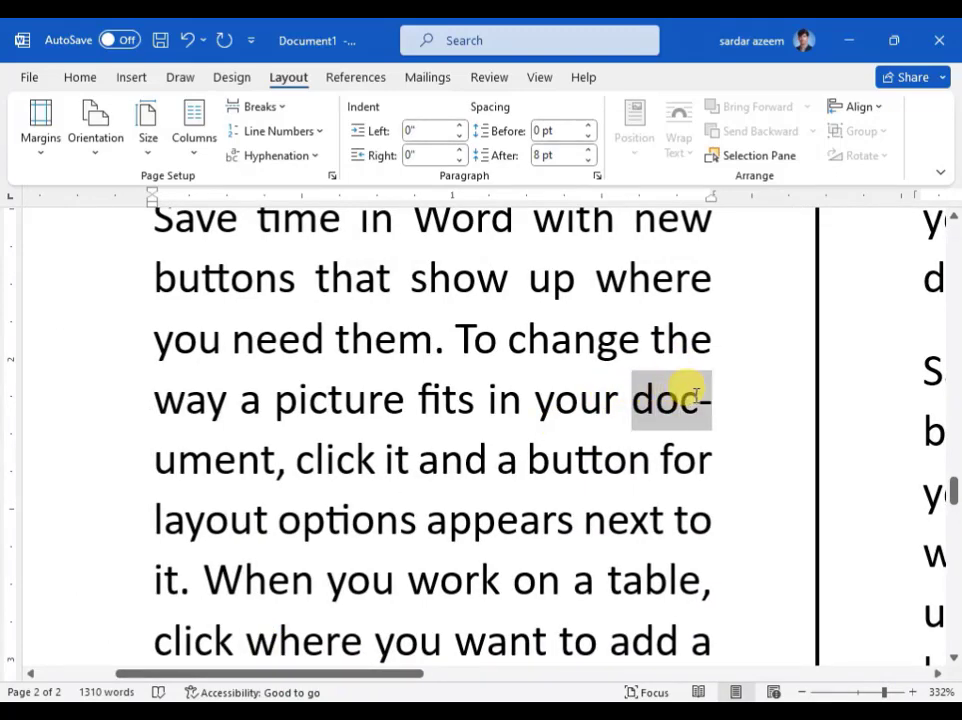
drag(150, 458, 259, 456)
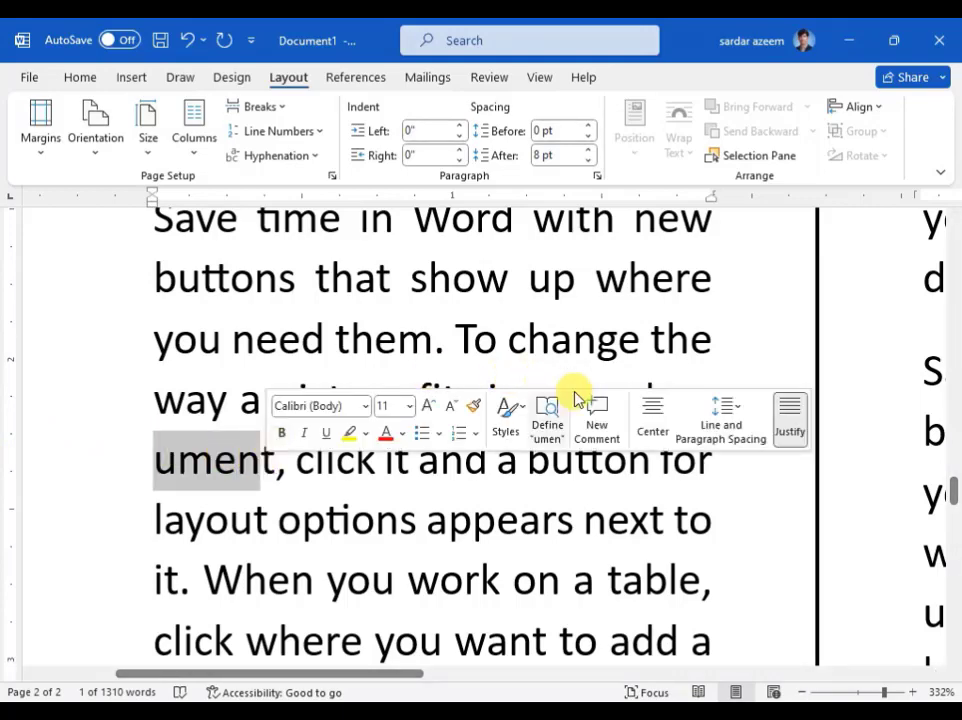
Step: Examine the split word "document" and the commas after "document" and "table" in the first column's first paragraph
click(572, 338)
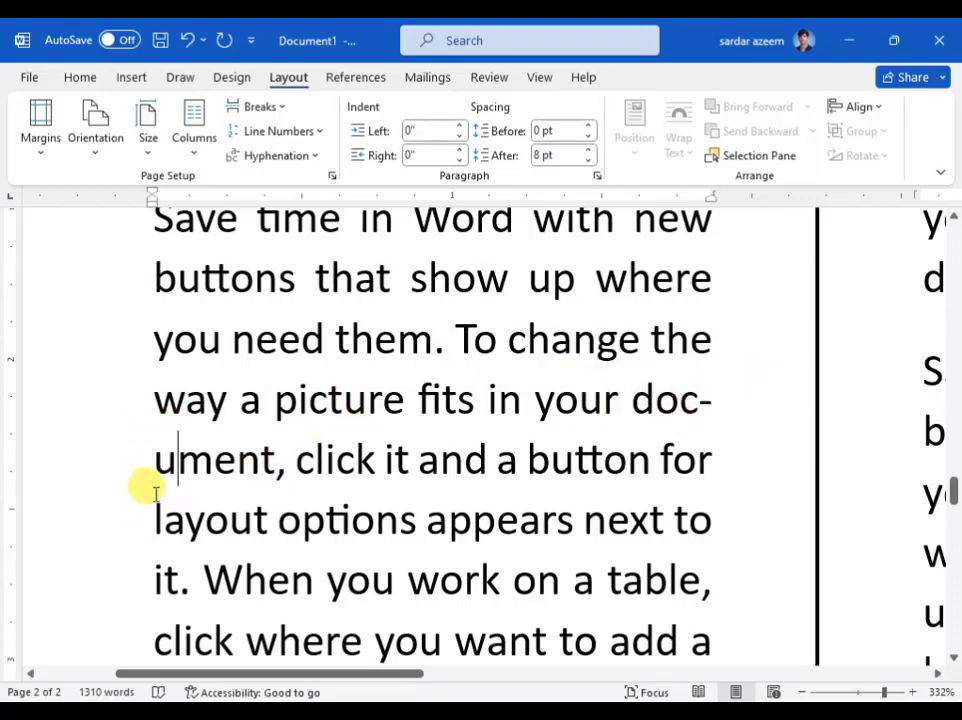
click(278, 465)
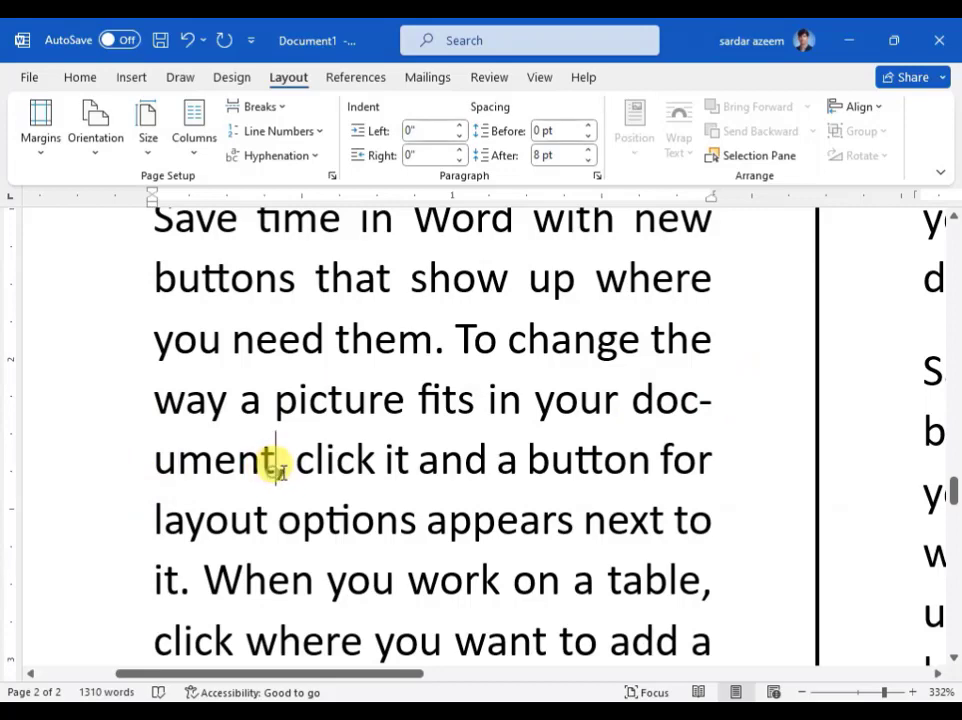
key(shift+Right)
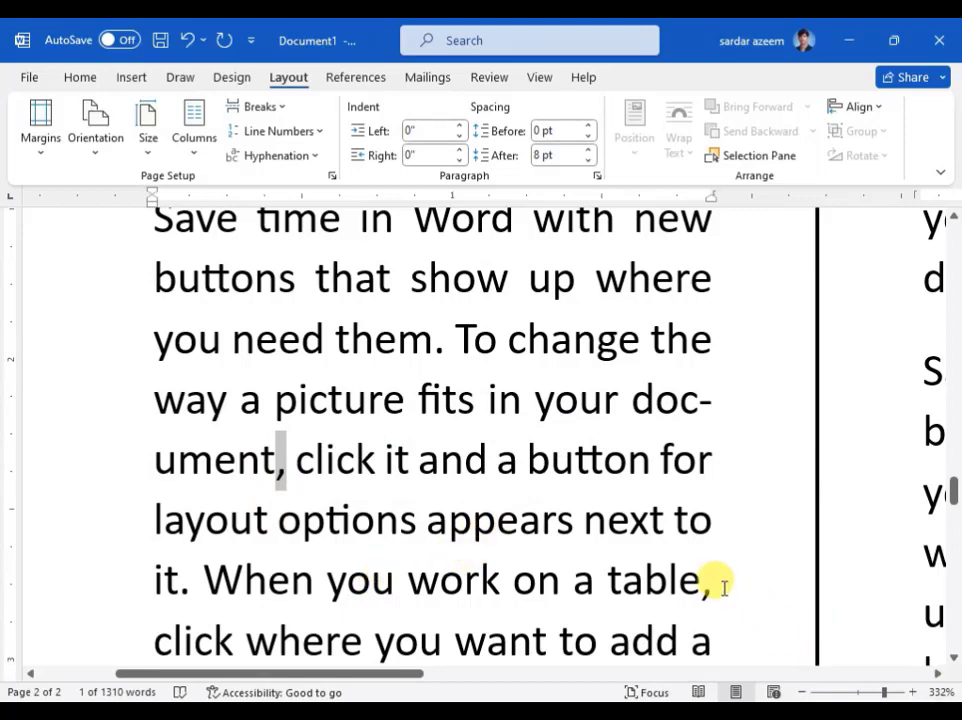
drag(722, 591, 703, 594)
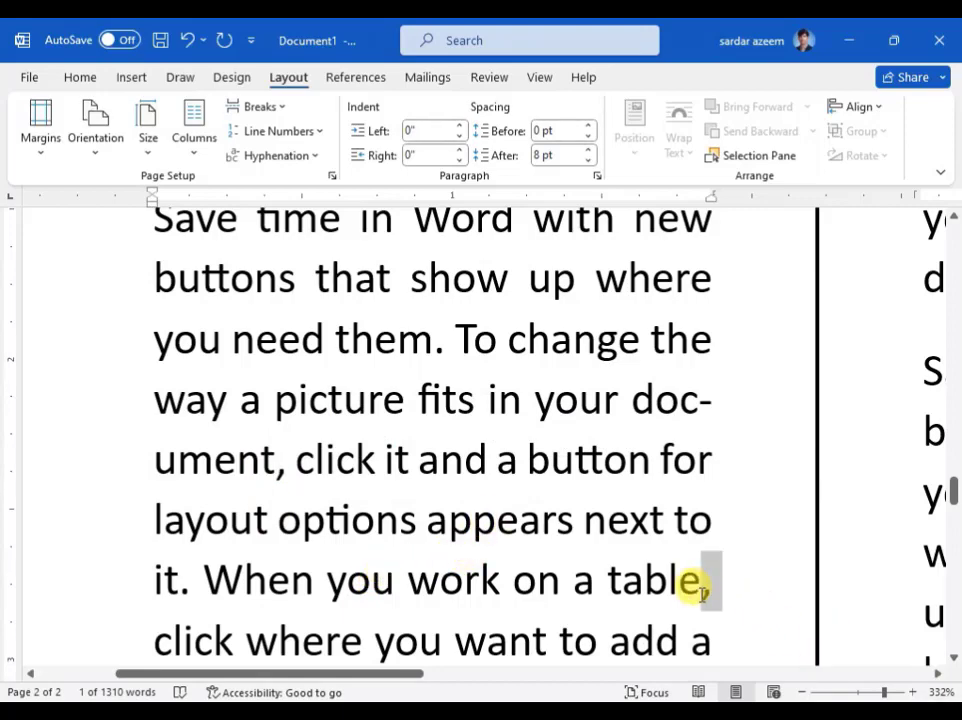
Step: Set a 1" left indent on the full-width "Save time in Word" paragraph, the second paragraph below the three-column text
click(860, 692)
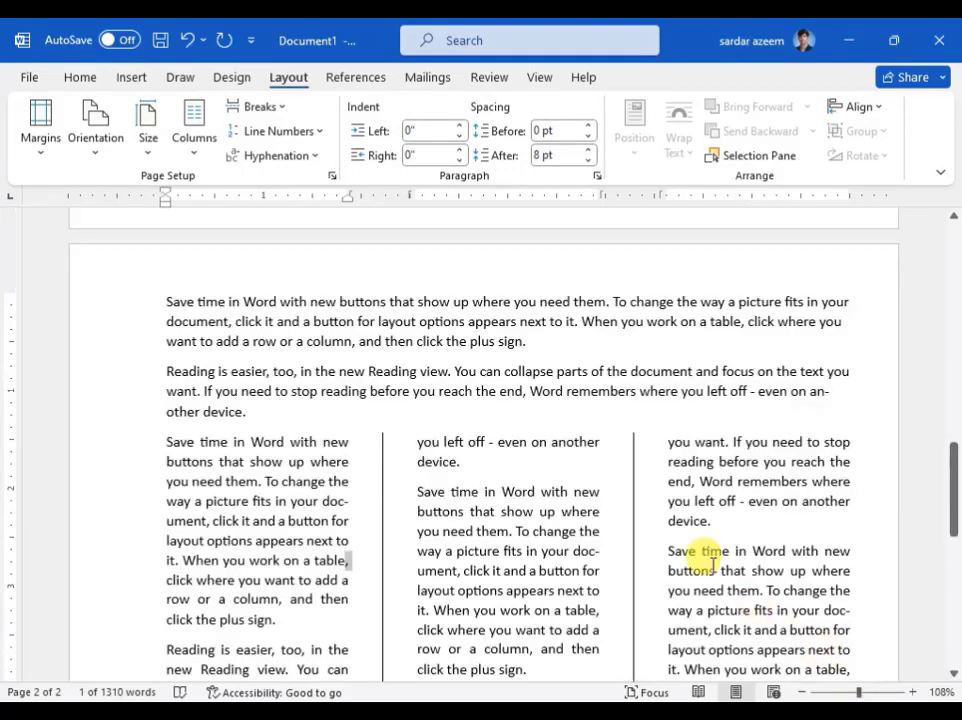
scroll(378, 405, down, 3)
scroll(378, 405, down, 15)
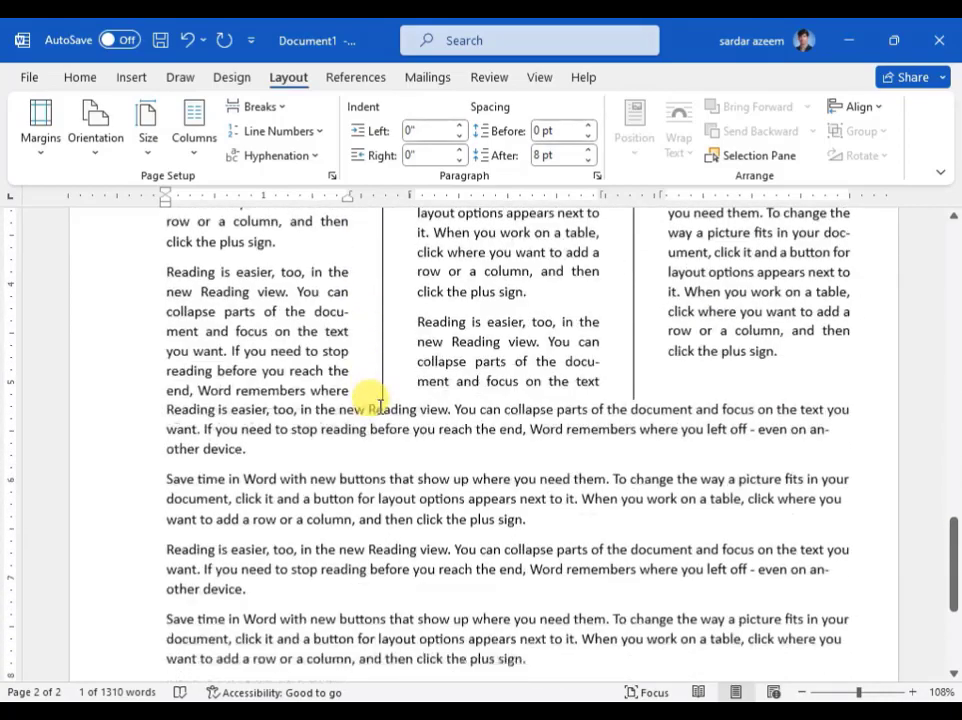
scroll(380, 410, up, 2)
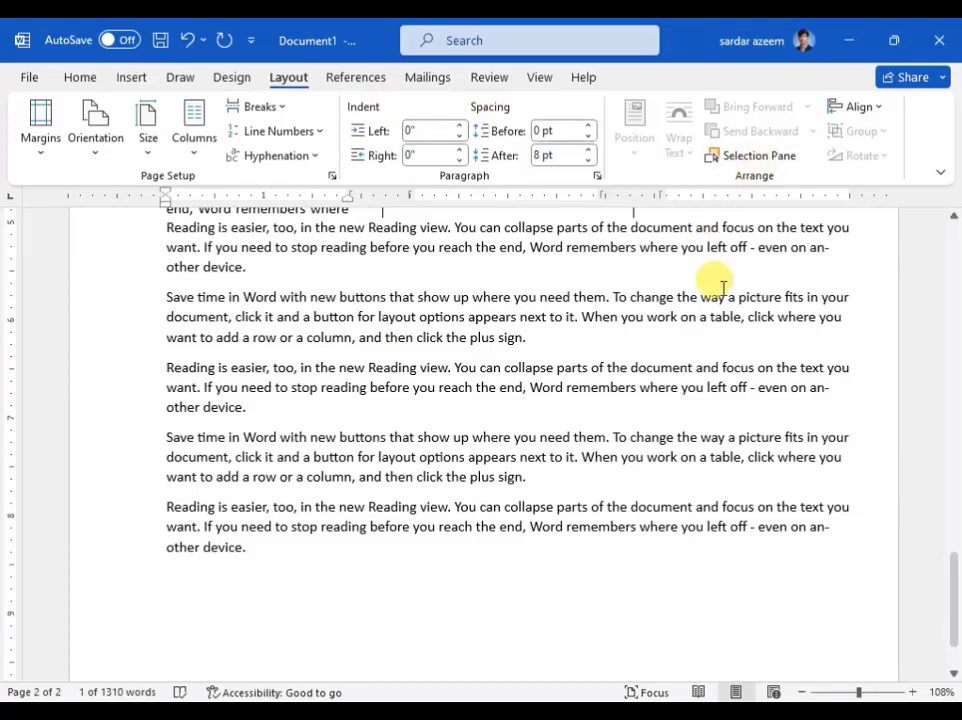
drag(131, 297, 157, 341)
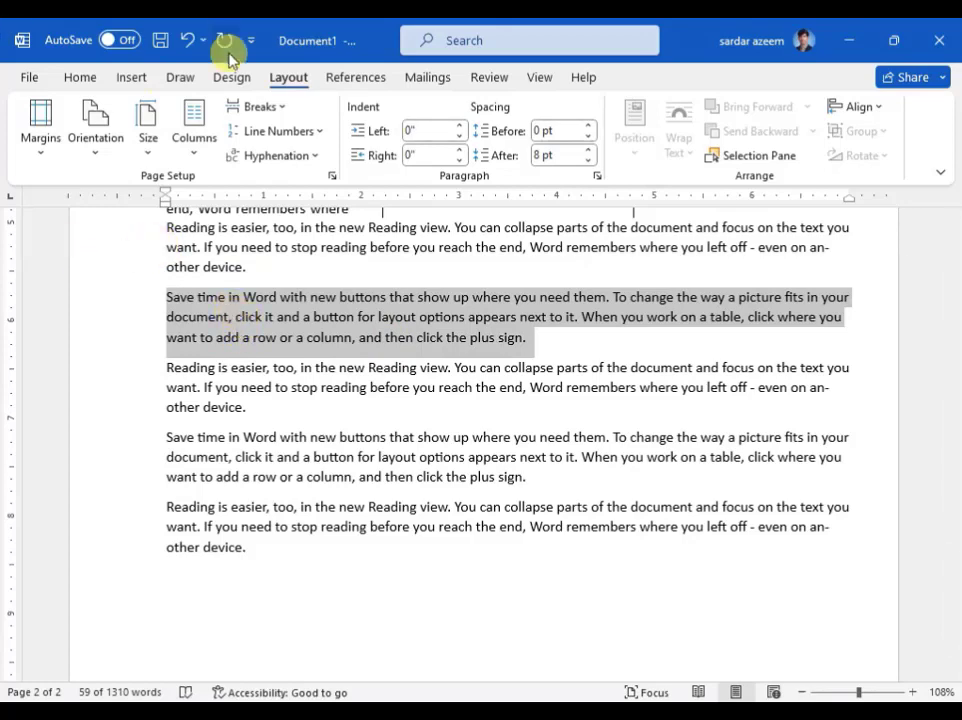
click(428, 134)
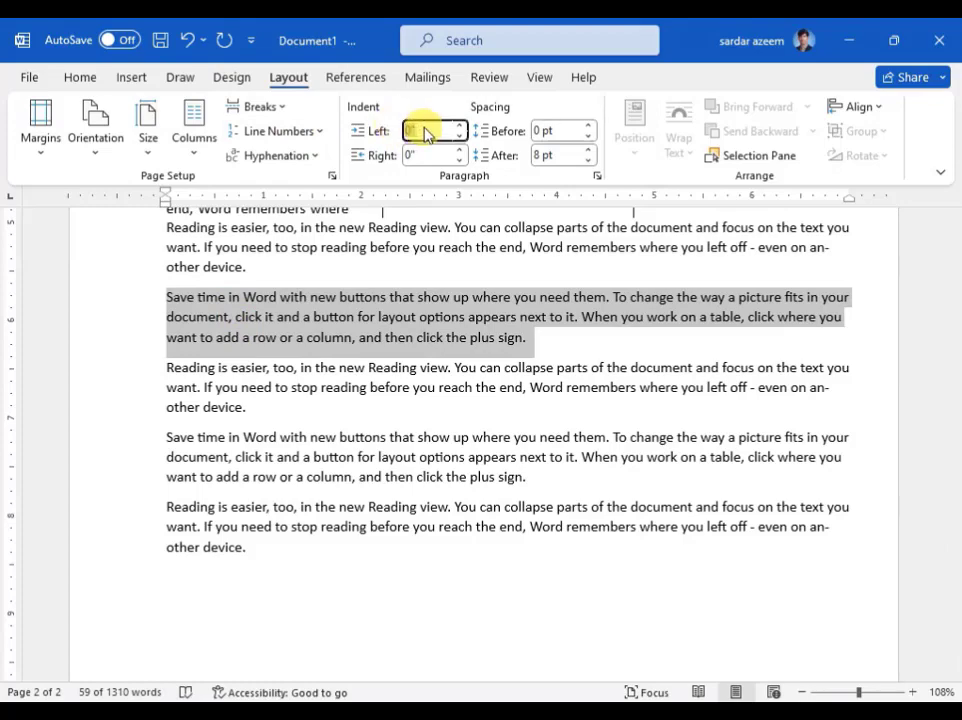
text(1)
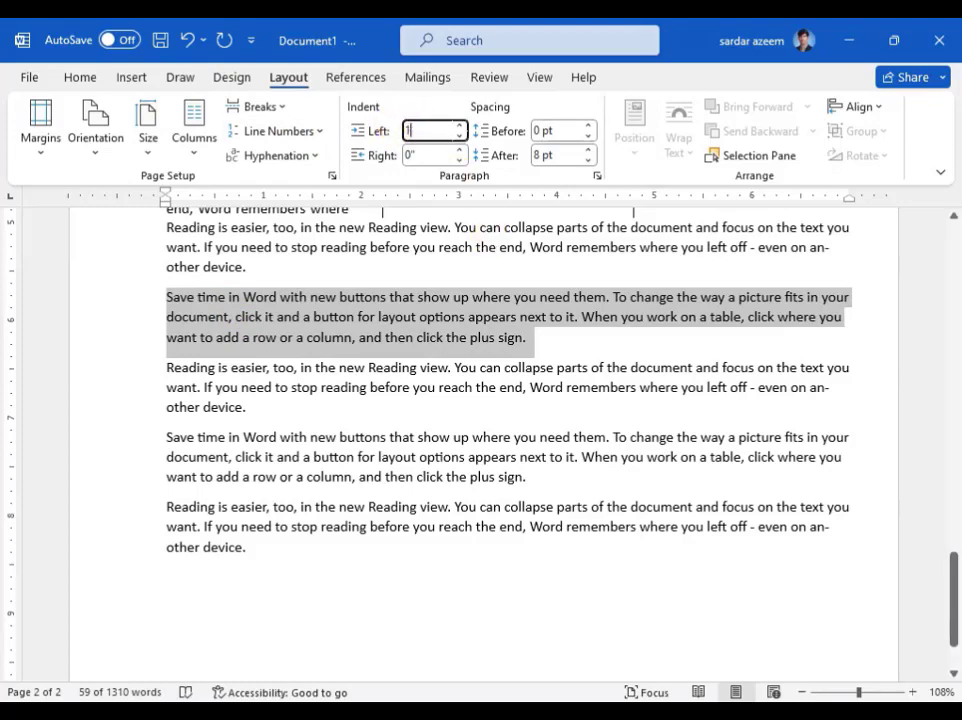
key(Return)
Step: Set the selected paragraph's right indent to 1" and justify its text
click(461, 150)
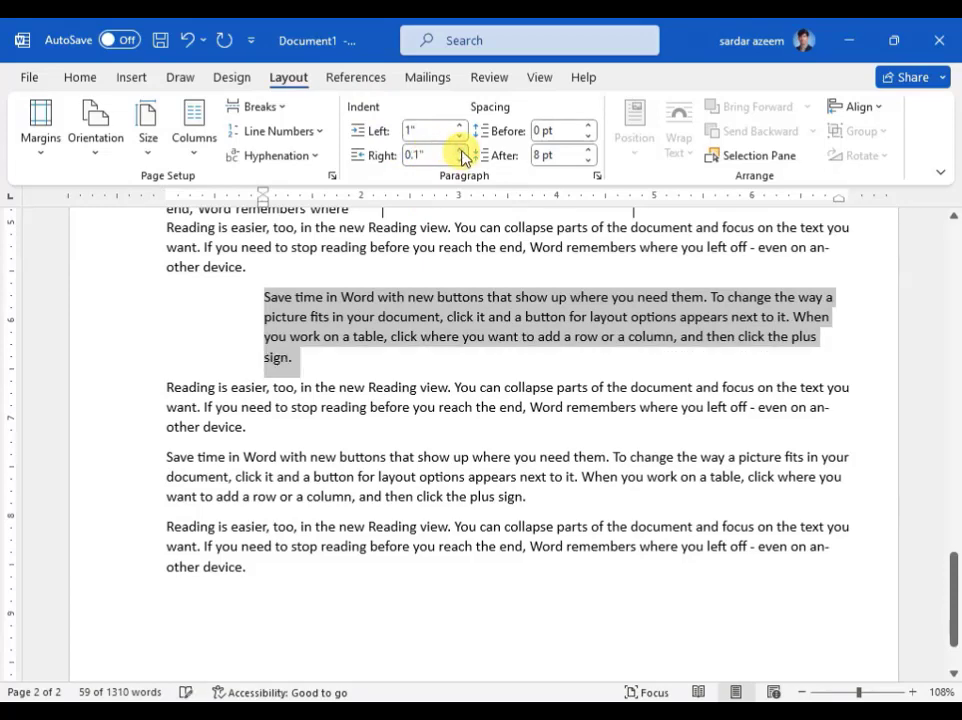
click(461, 150)
click(461, 150)
click(461, 150)
click(461, 150)
click(461, 150)
click(461, 150)
click(461, 150)
click(461, 150)
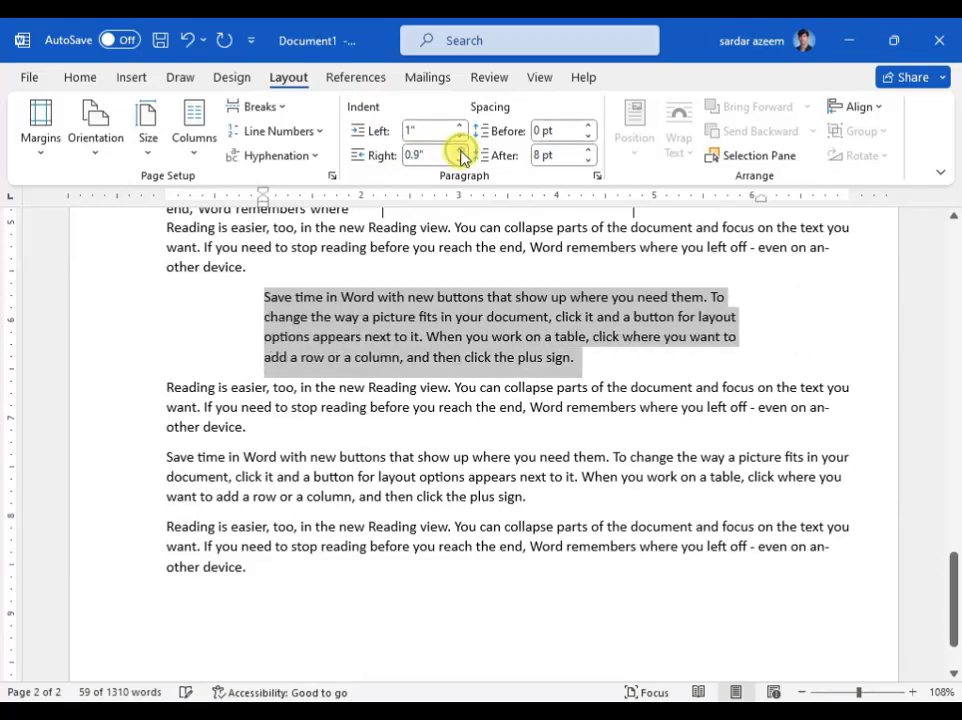
click(461, 159)
click(461, 159)
click(461, 159)
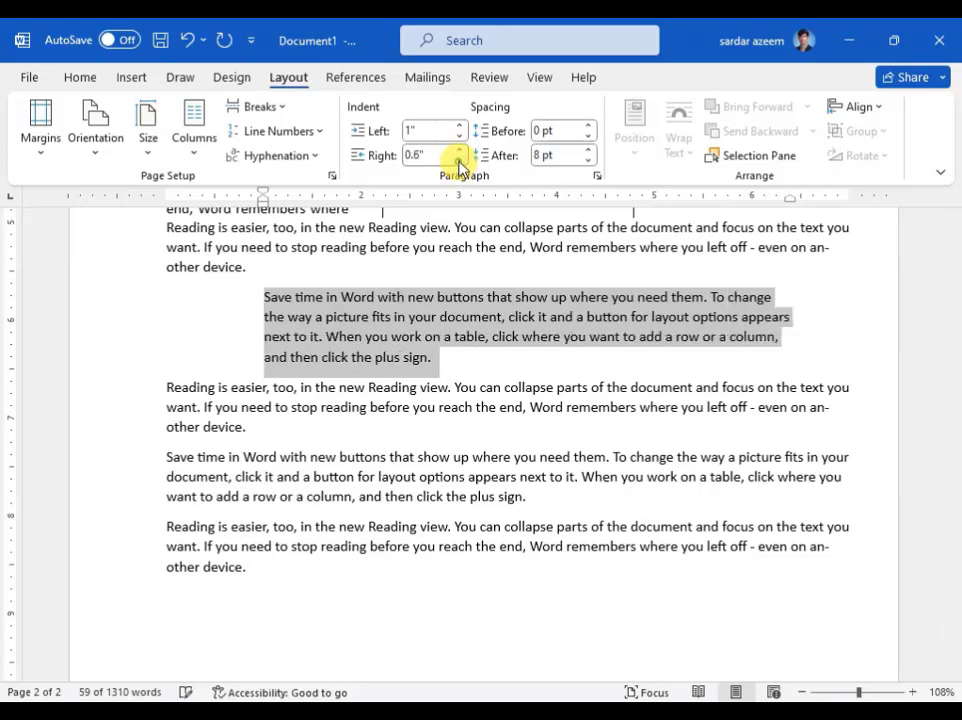
click(461, 159)
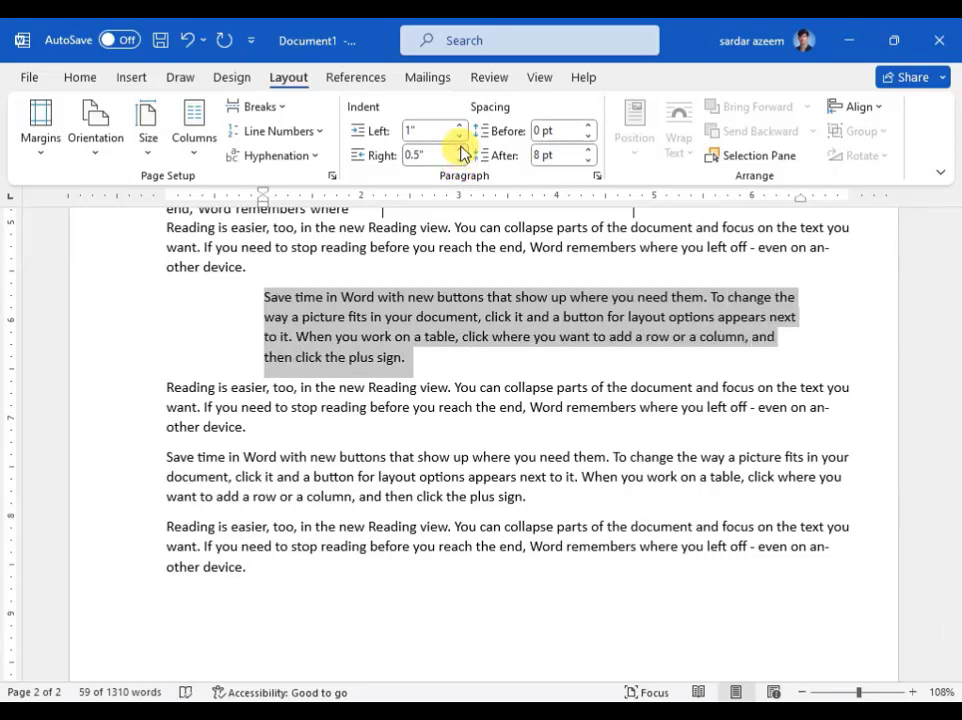
click(461, 150)
click(461, 150)
click(461, 150)
click(461, 150)
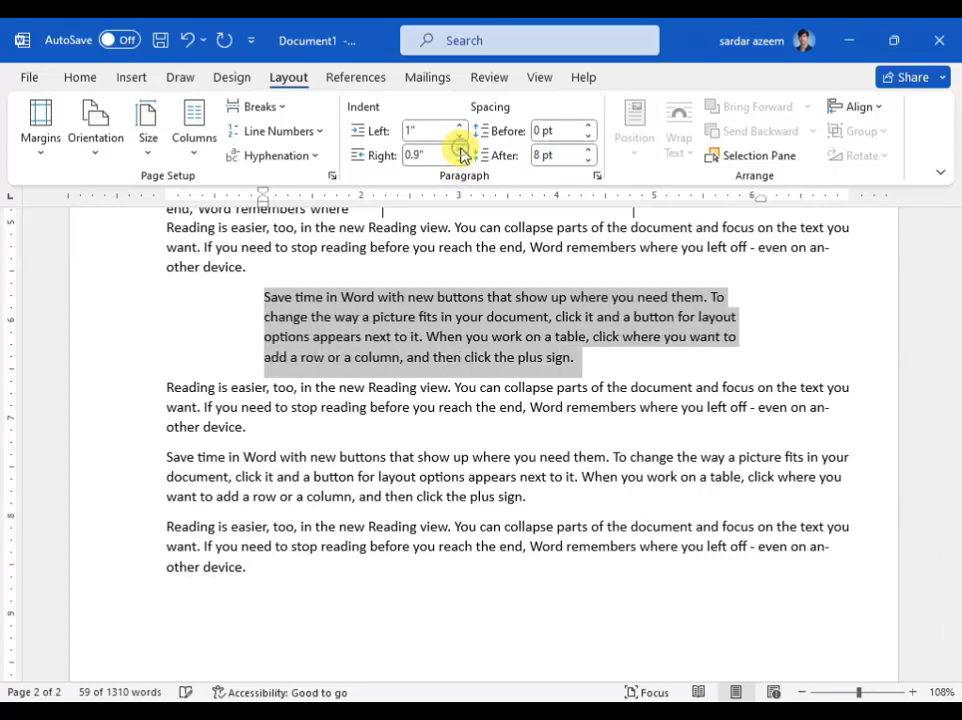
click(461, 150)
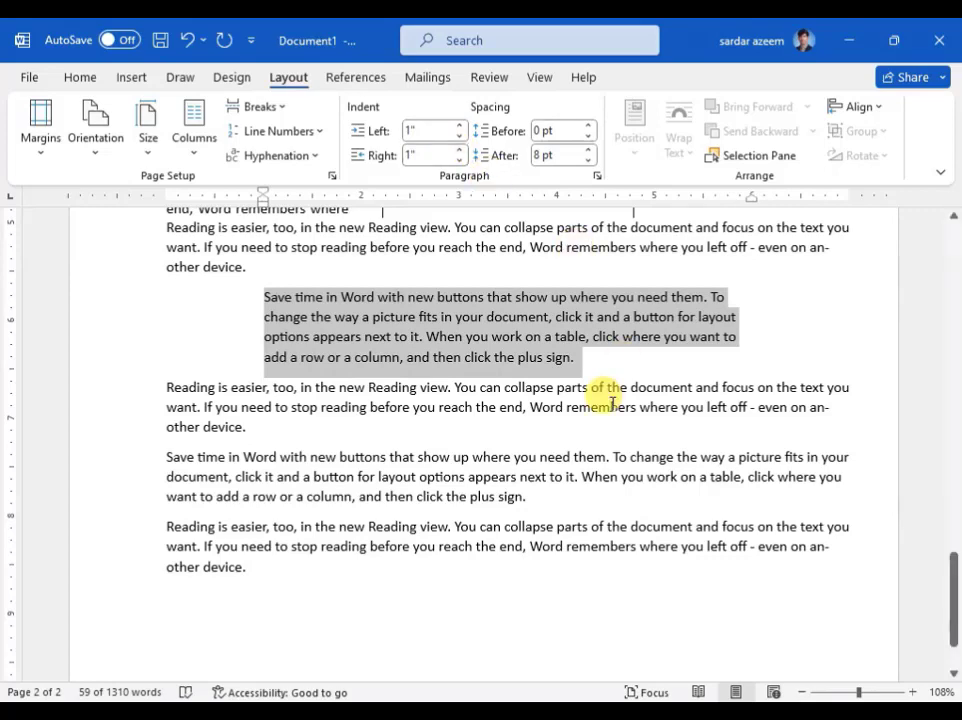
key(ctrl+j)
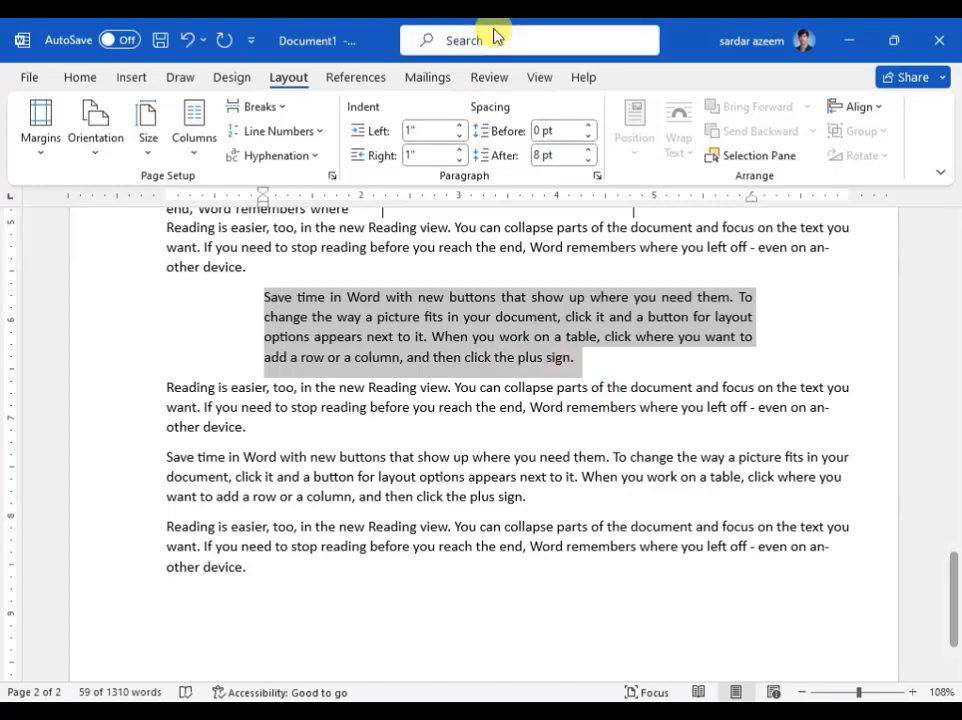
Step: Set the spacing before the indented paragraph to 42 pt
click(588, 126)
click(588, 126)
click(588, 126)
click(588, 126)
click(588, 126)
click(588, 126)
click(588, 126)
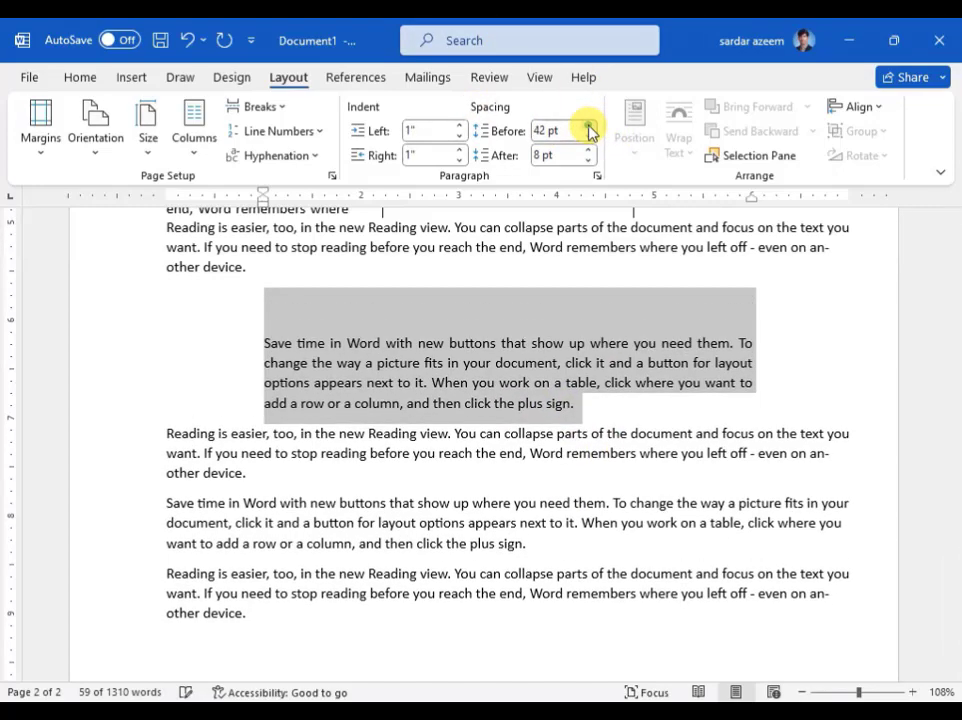
click(588, 126)
click(588, 126)
click(588, 137)
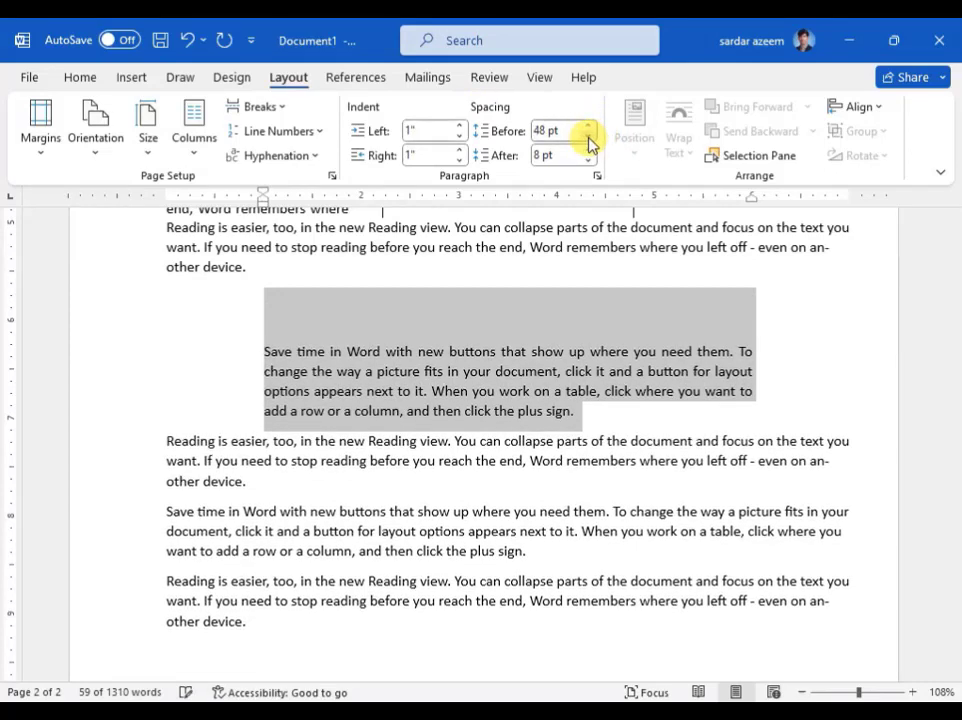
click(588, 137)
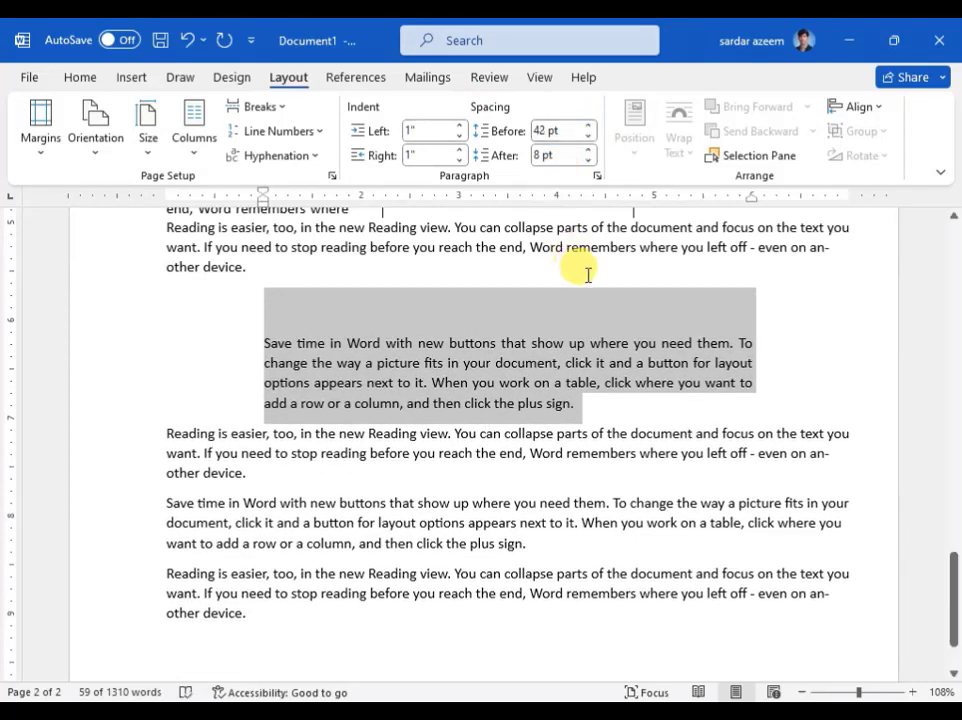
Step: Set the spacing after the indented paragraph to 42 pt and deselect the paragraph
click(591, 150)
click(591, 150)
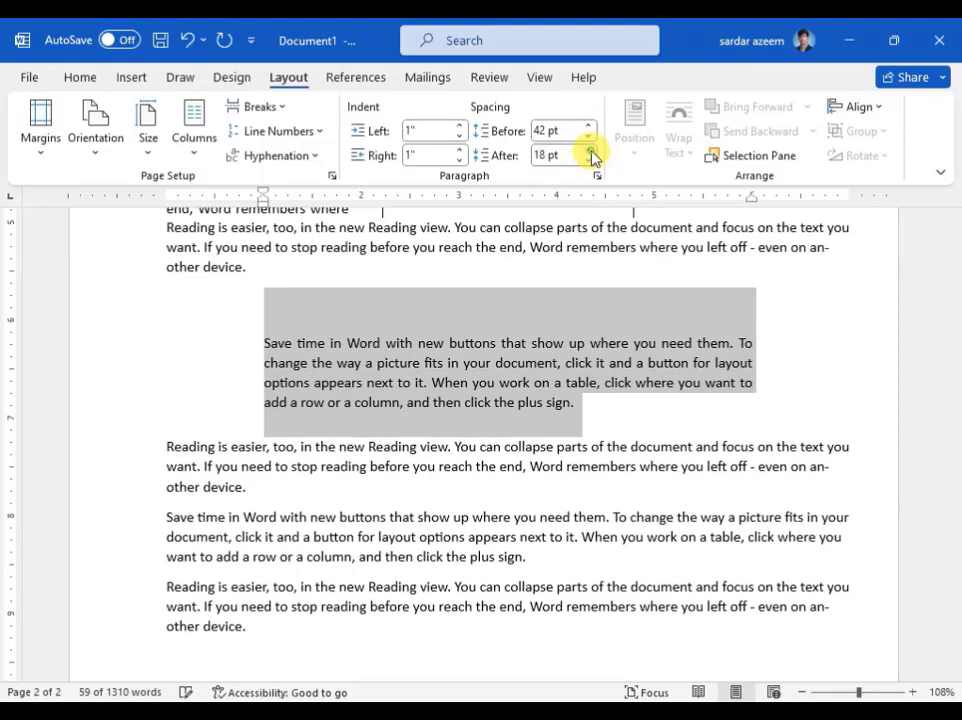
click(591, 150)
click(591, 150)
click(591, 150)
click(591, 153)
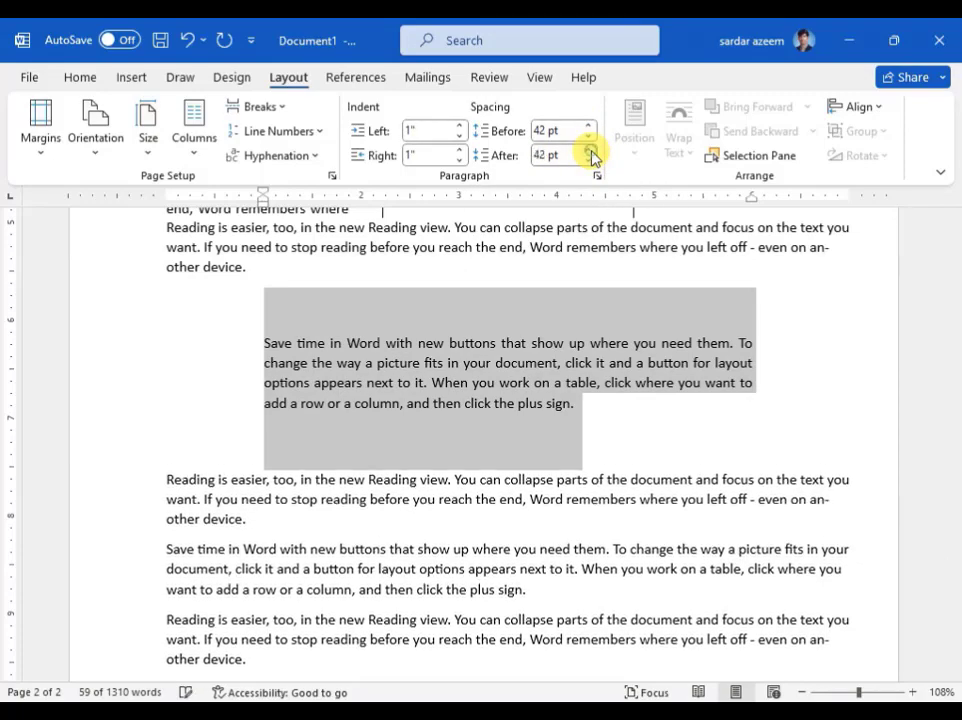
click(512, 492)
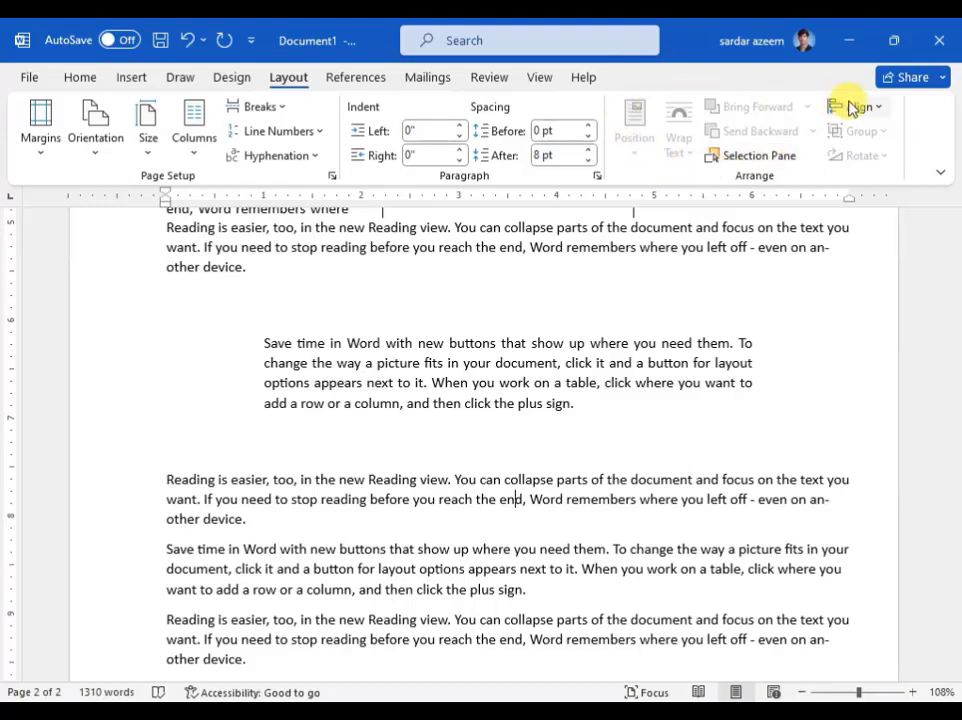
click(120, 78)
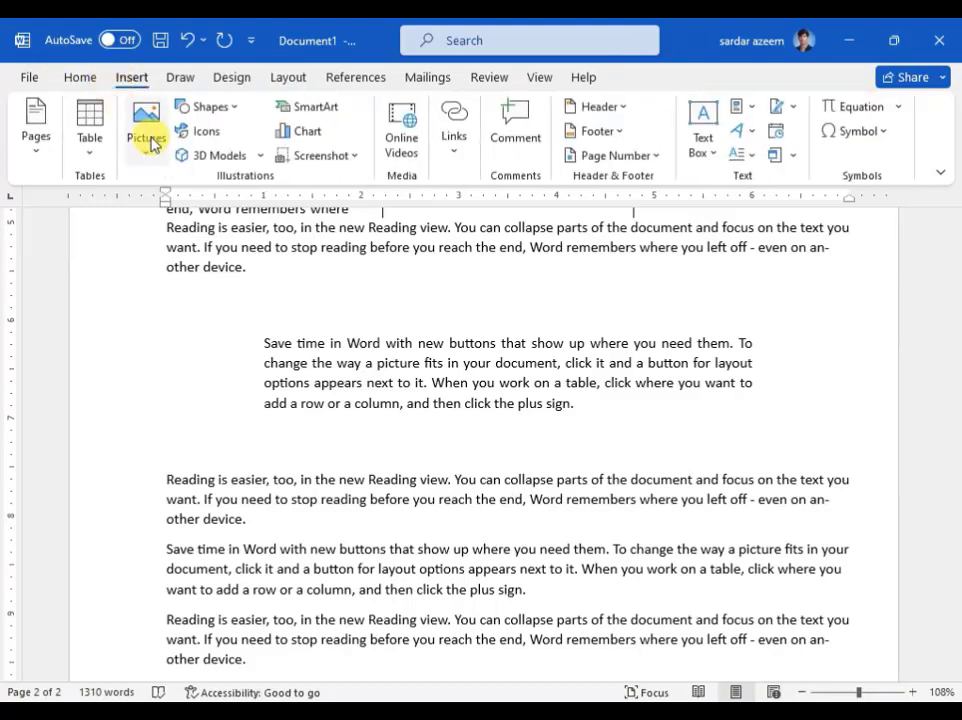
click(287, 79)
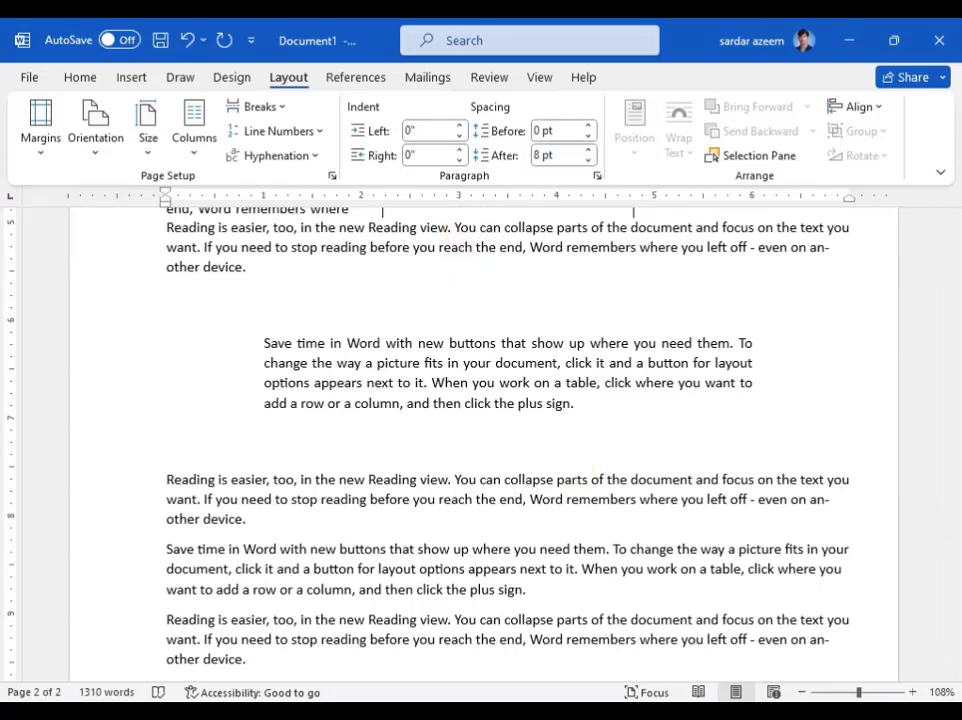
click(571, 703)
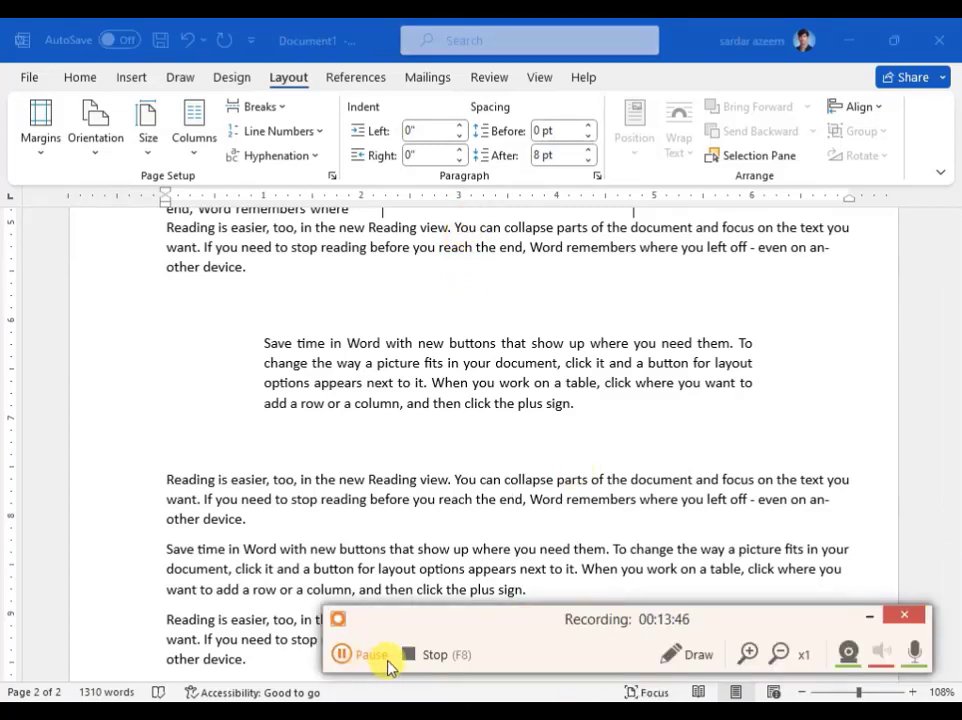